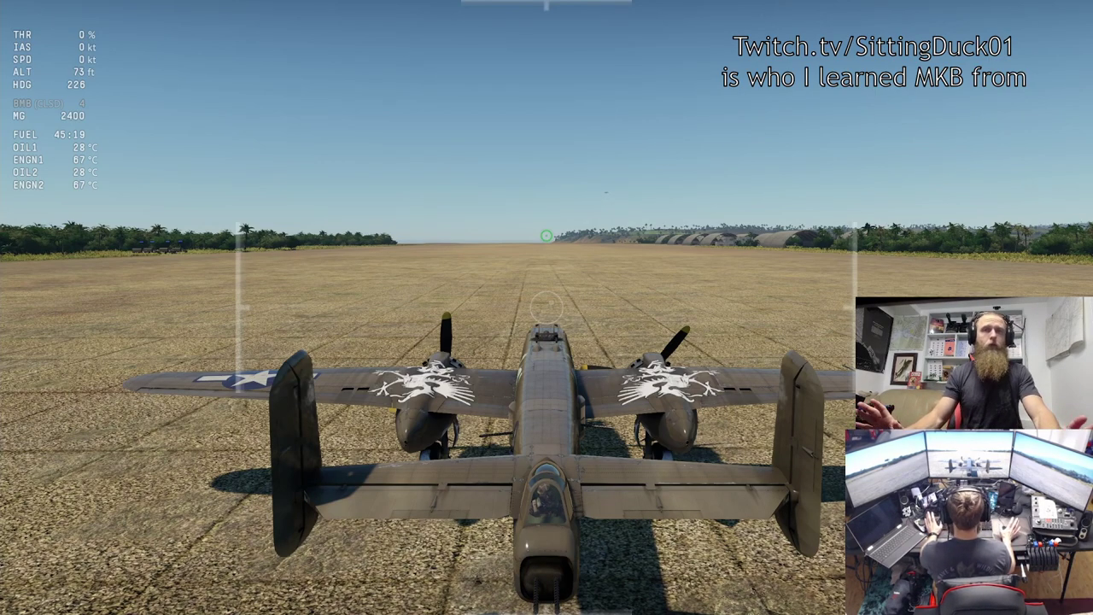
# Load the 'Keyboard and mouse only (advanced)' controls preset and resume the flight
pyautogui.press('Escape')
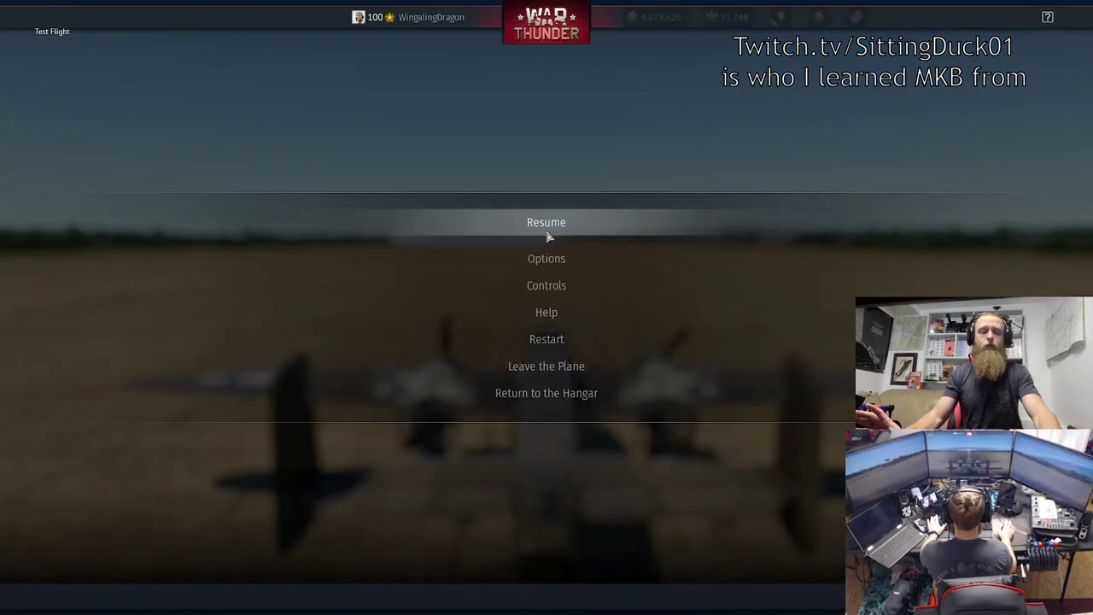
pyautogui.click(556, 291)
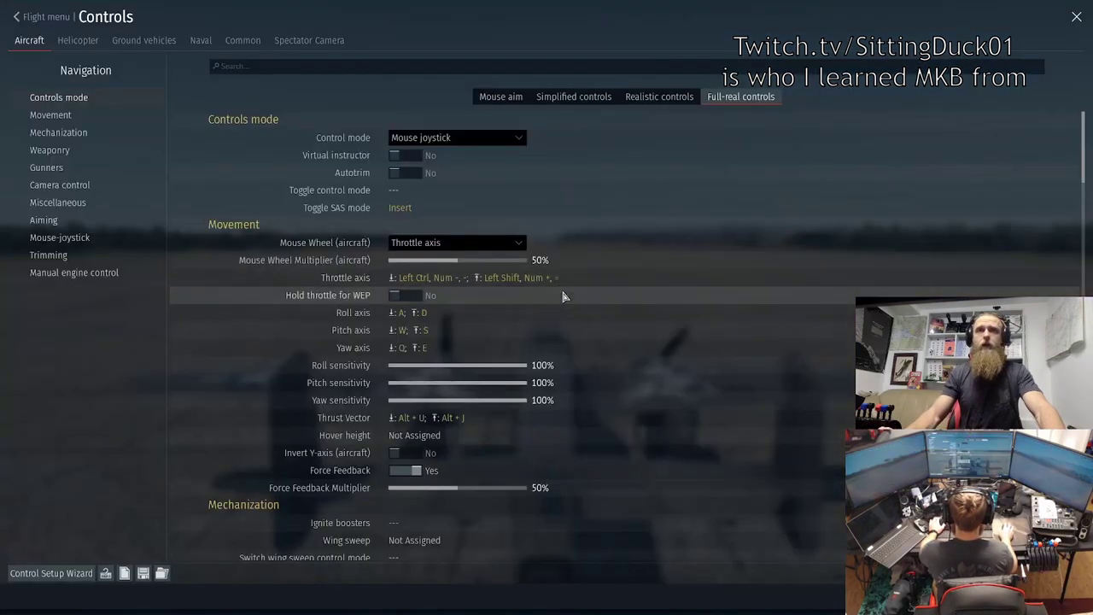
pyautogui.click(47, 573)
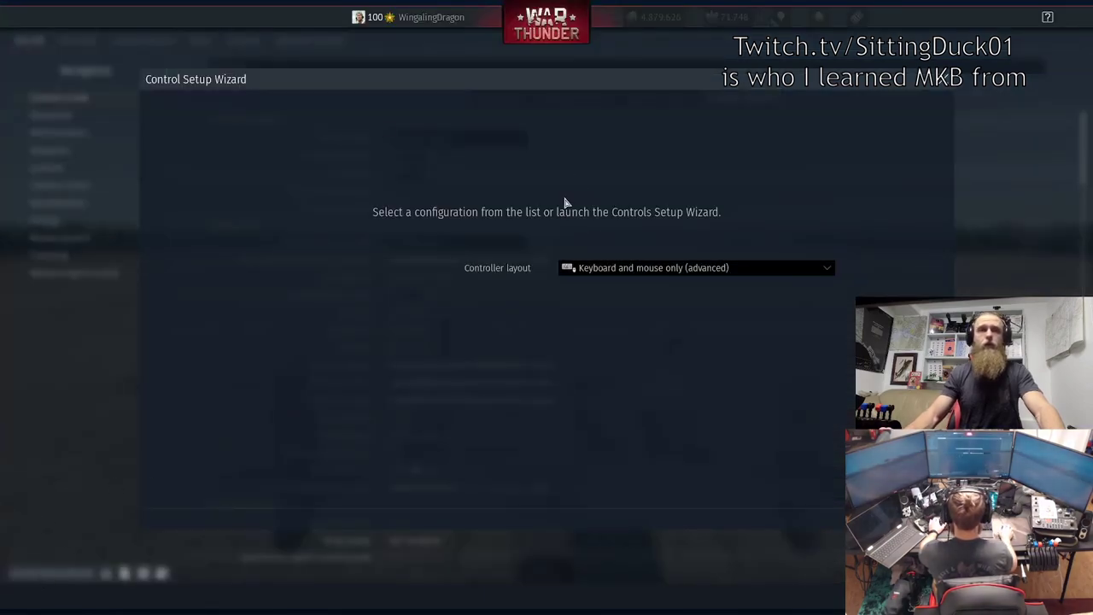
pyautogui.click(624, 268)
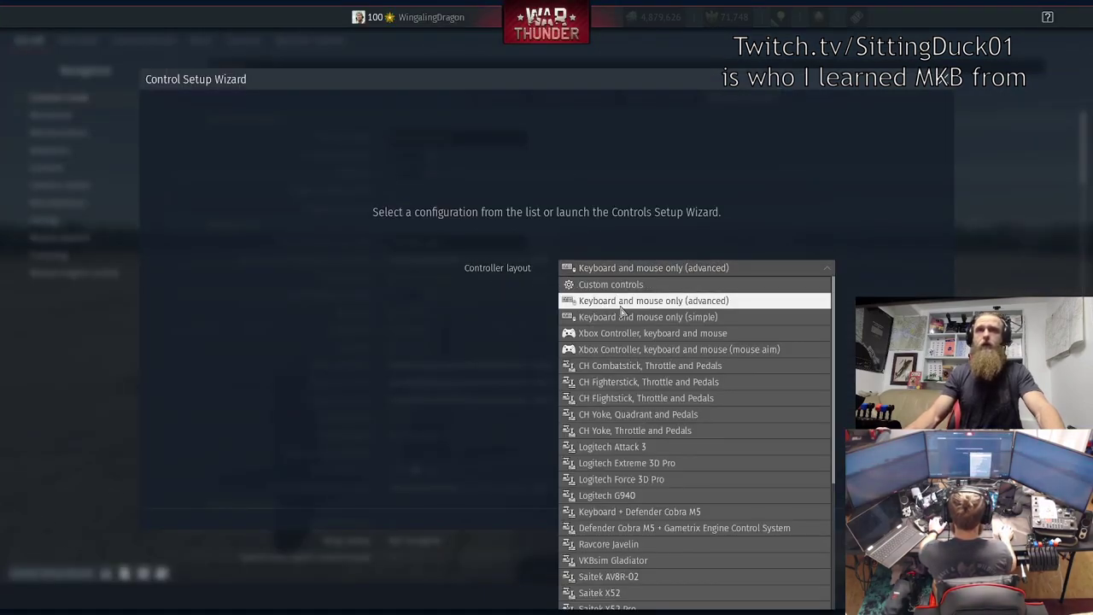
pyautogui.click(630, 301)
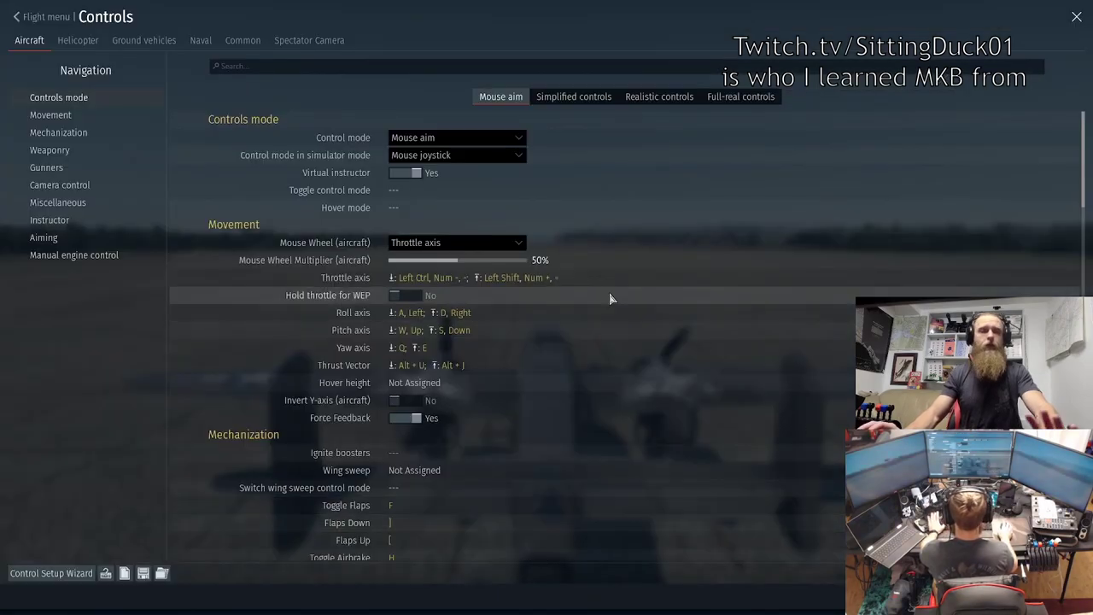
pyautogui.press('Escape')
pyautogui.click(561, 222)
# Switch aircraft controls to Full-real, then dismiss the warning with Back to Settings
pyautogui.press('Escape')
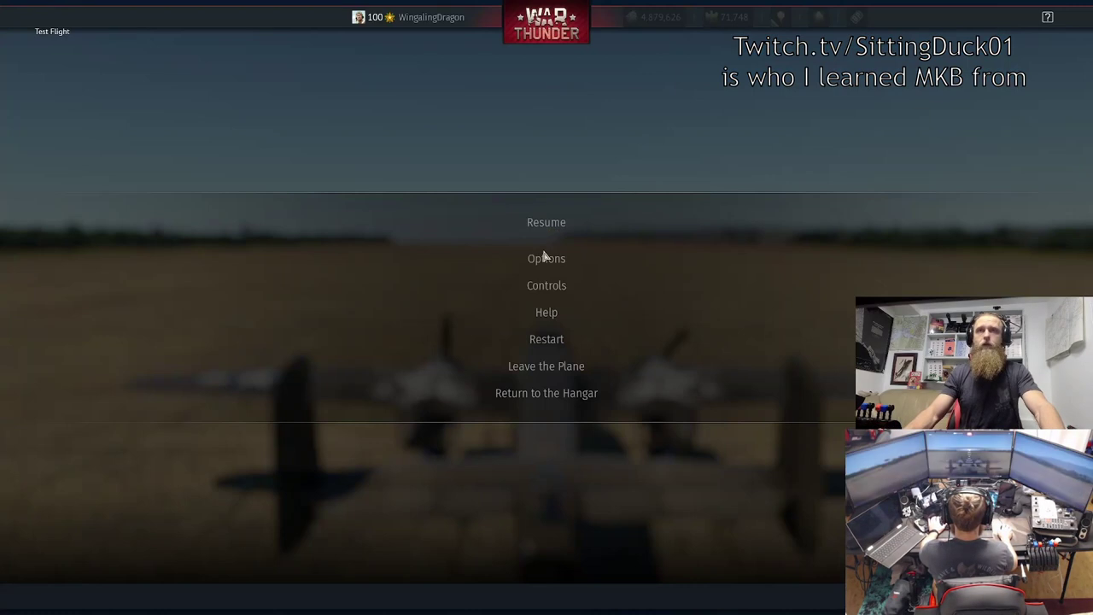
pyautogui.click(546, 286)
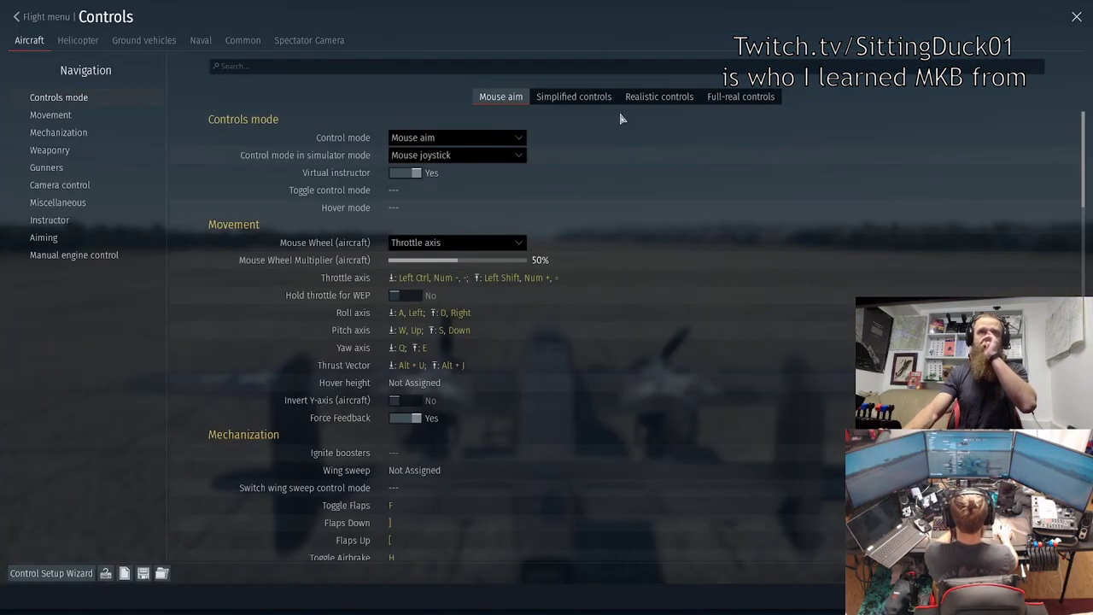
pyautogui.click(754, 100)
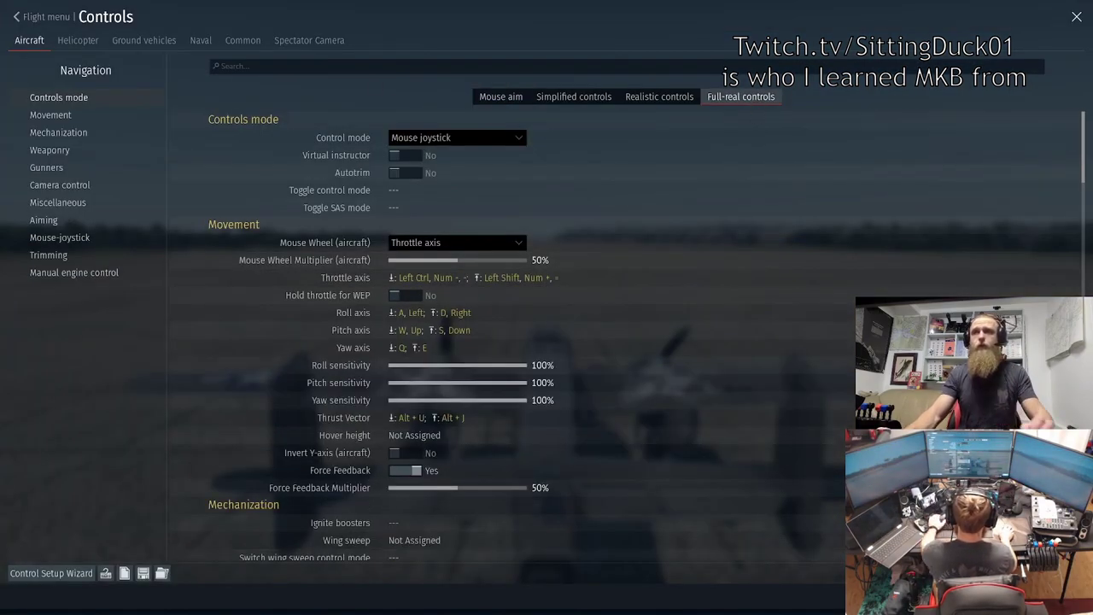
pyautogui.press('Escape')
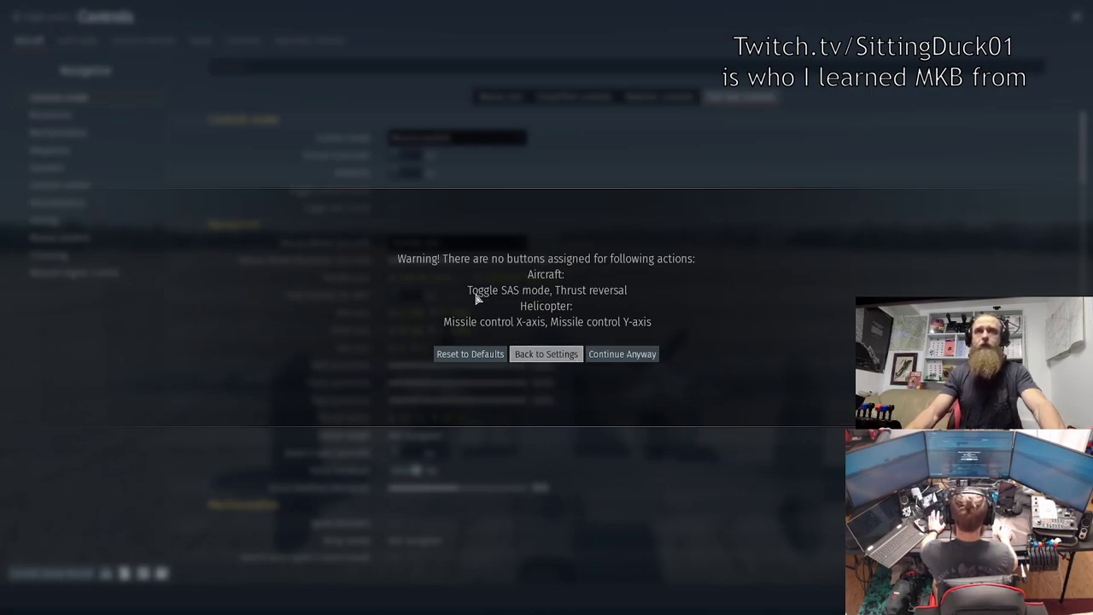
pyautogui.click(546, 353)
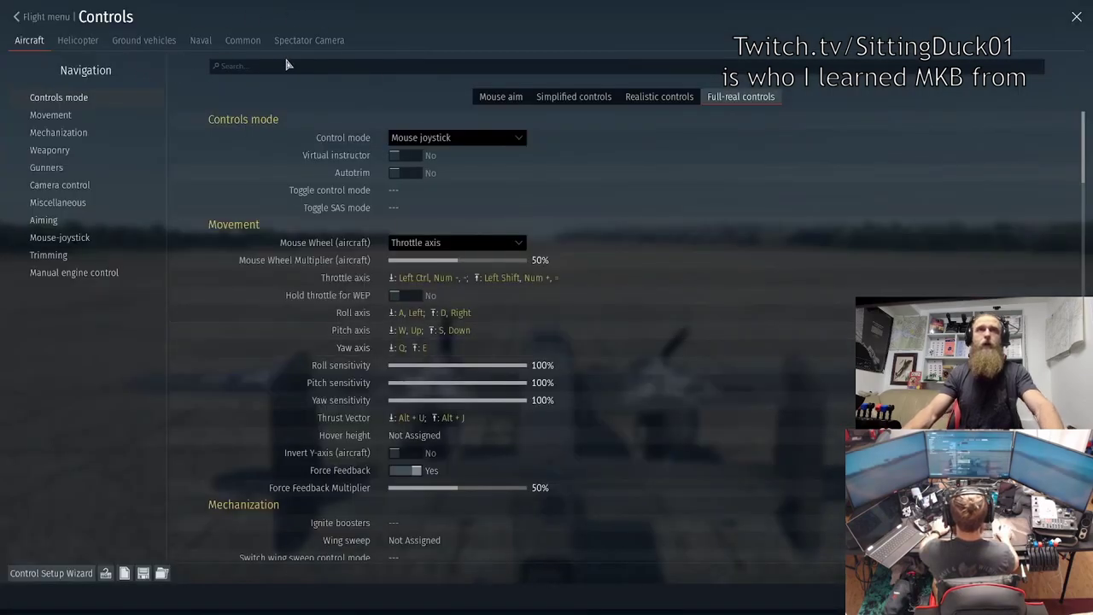
# Bind Toggle SAS mode to Insert and Thrust reversal to Delete
pyautogui.click(420, 216)
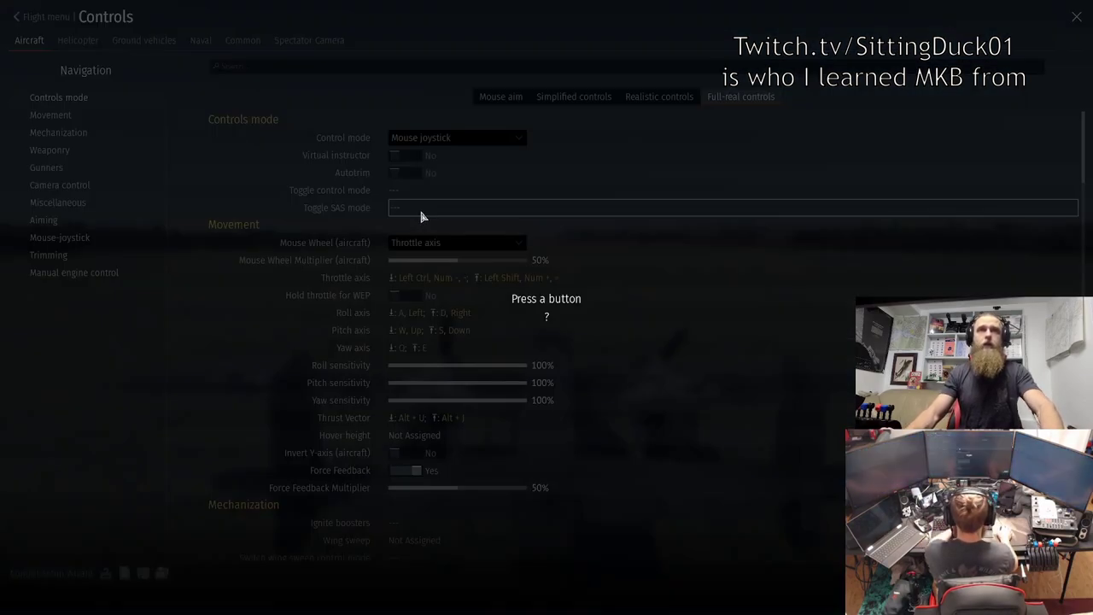
pyautogui.press('Insert')
pyautogui.click(364, 71)
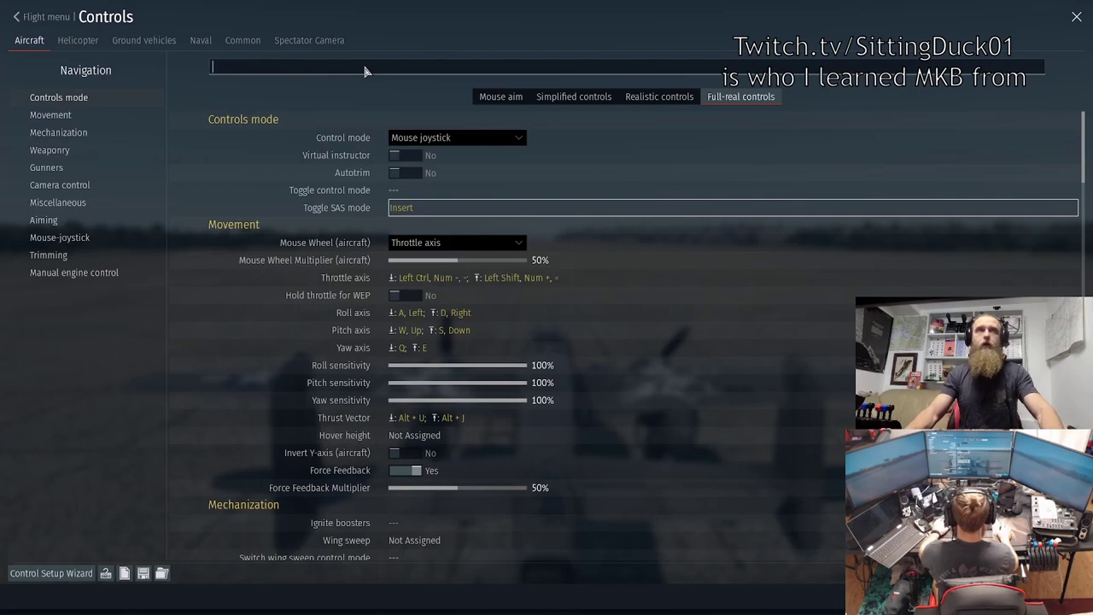
pyautogui.write('rev')
pyautogui.click(406, 127)
pyautogui.press('Delete')
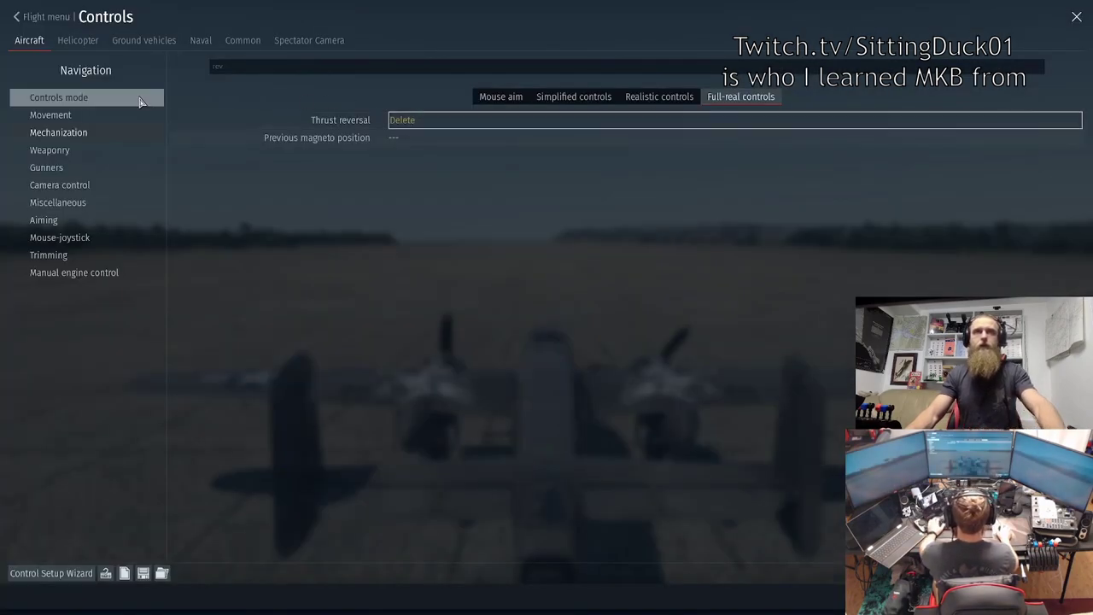
# In the Helicopter controls, bind the Missile control X-axis maximum to Up
pyautogui.click(78, 40)
pyautogui.click(269, 66)
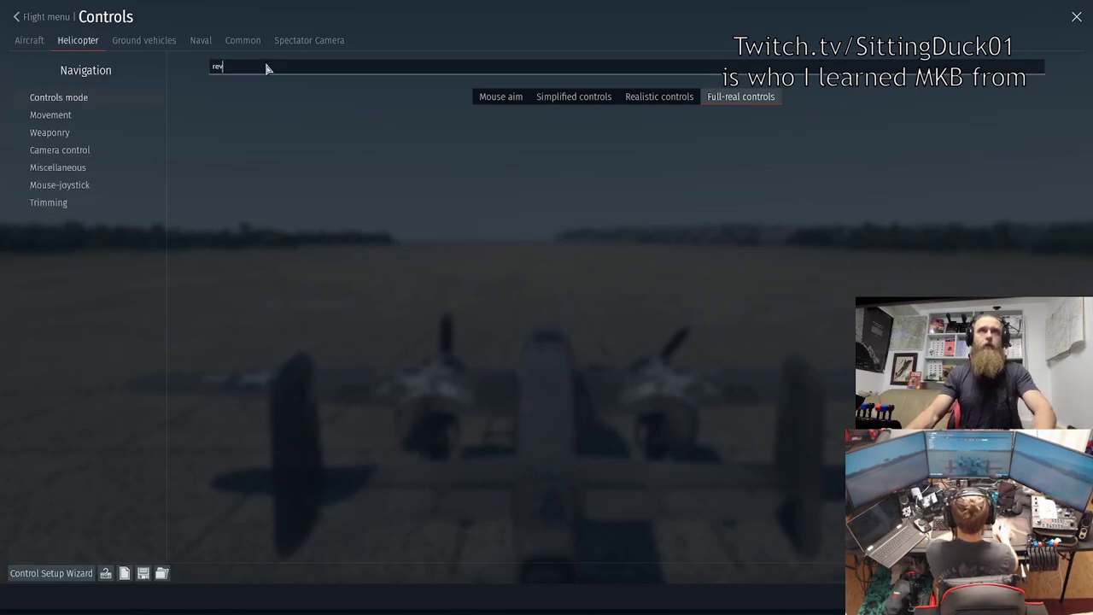
pyautogui.press('BackSpace')
pyautogui.press('BackSpace')
pyautogui.press('BackSpace')
pyautogui.write('ax')
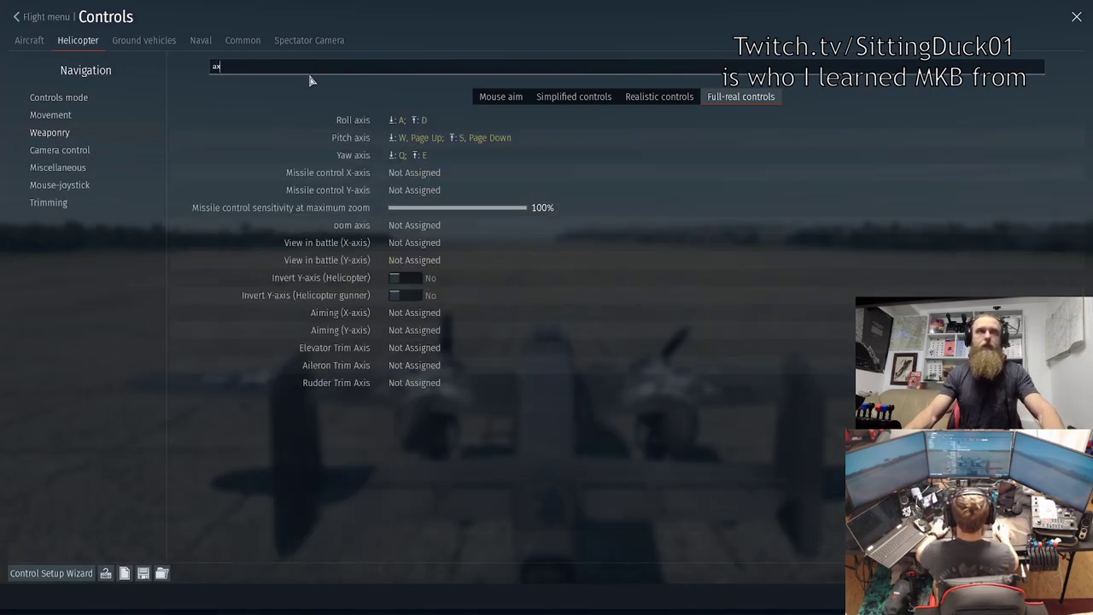
pyautogui.click(417, 177)
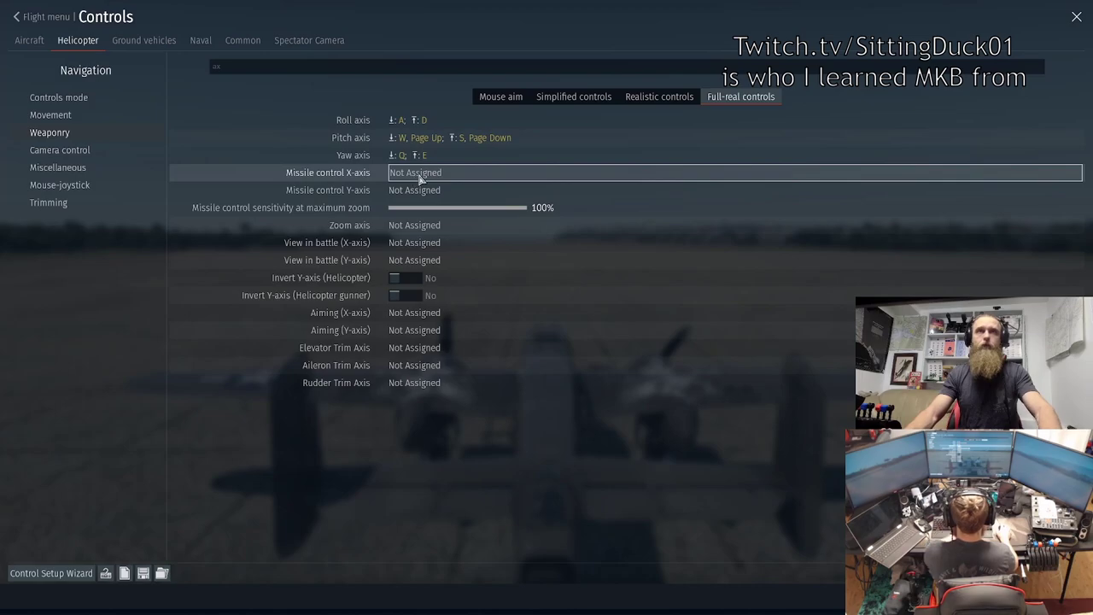
pyautogui.click(419, 176)
pyautogui.click(386, 146)
pyautogui.press('Up')
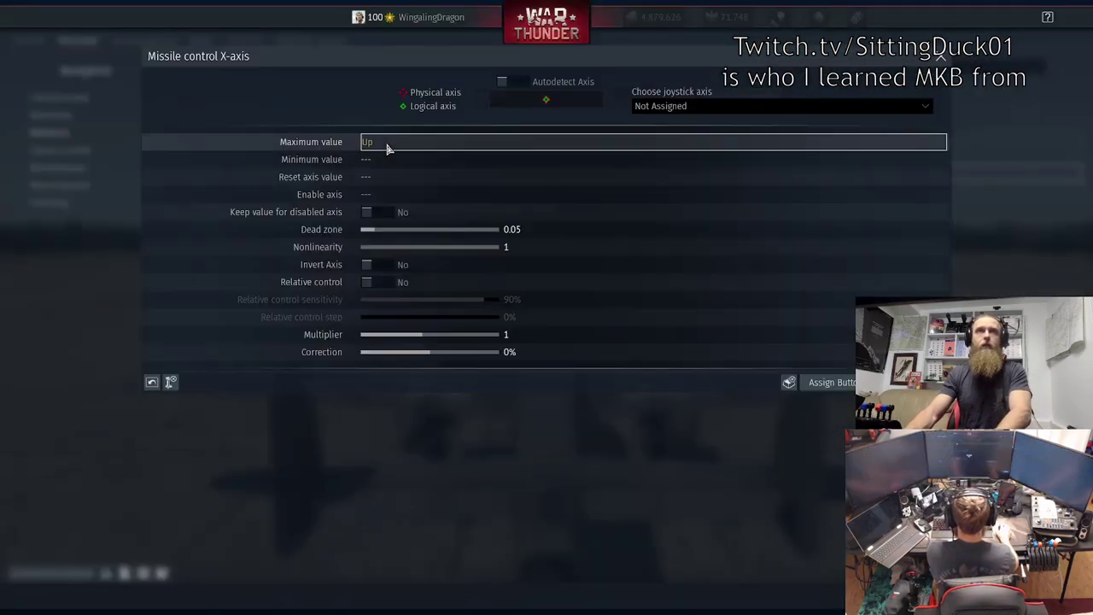
pyautogui.press('Escape')
# Bind the Missile control Y-axis maximum to Right
pyautogui.doubleClick(421, 191)
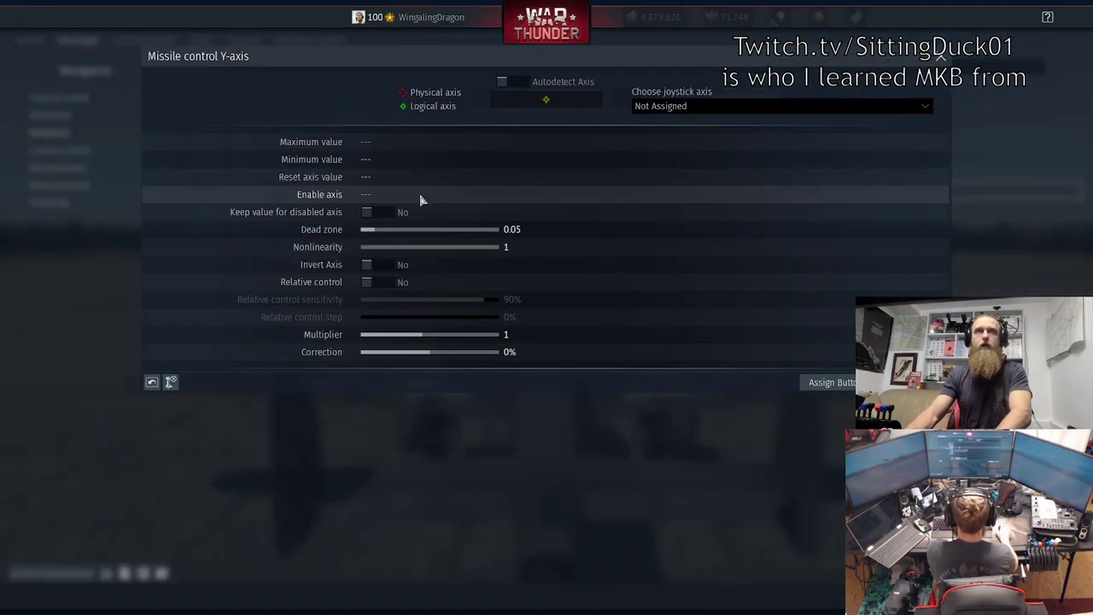
pyautogui.click(385, 143)
pyautogui.press('Right')
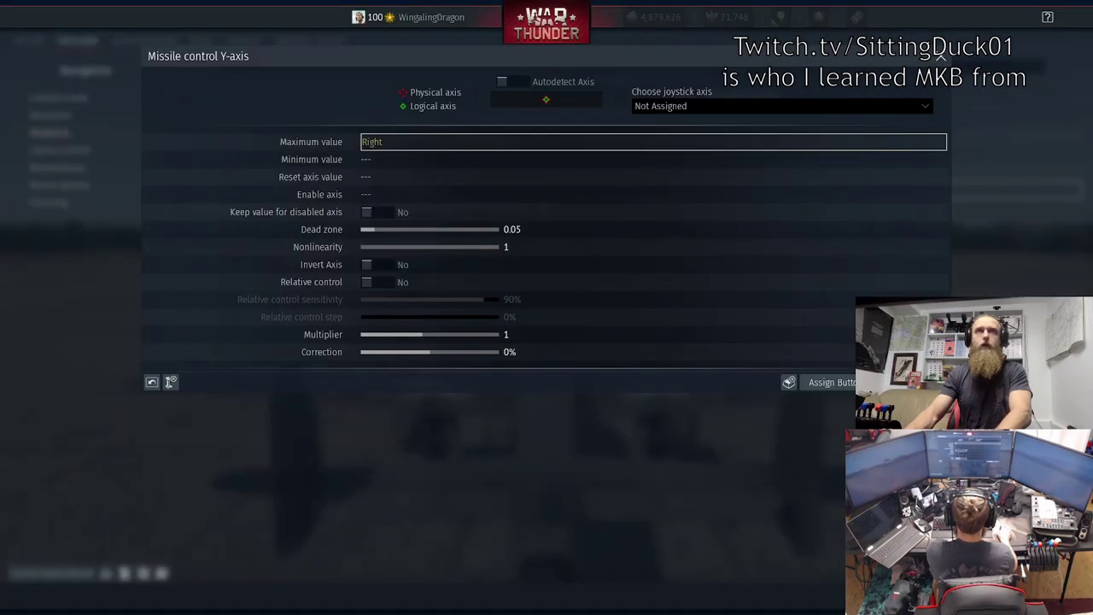
pyautogui.press('Escape')
# Return to the flight, then reopen Controls from the pause menu on the Aircraft tab
pyautogui.press('Escape')
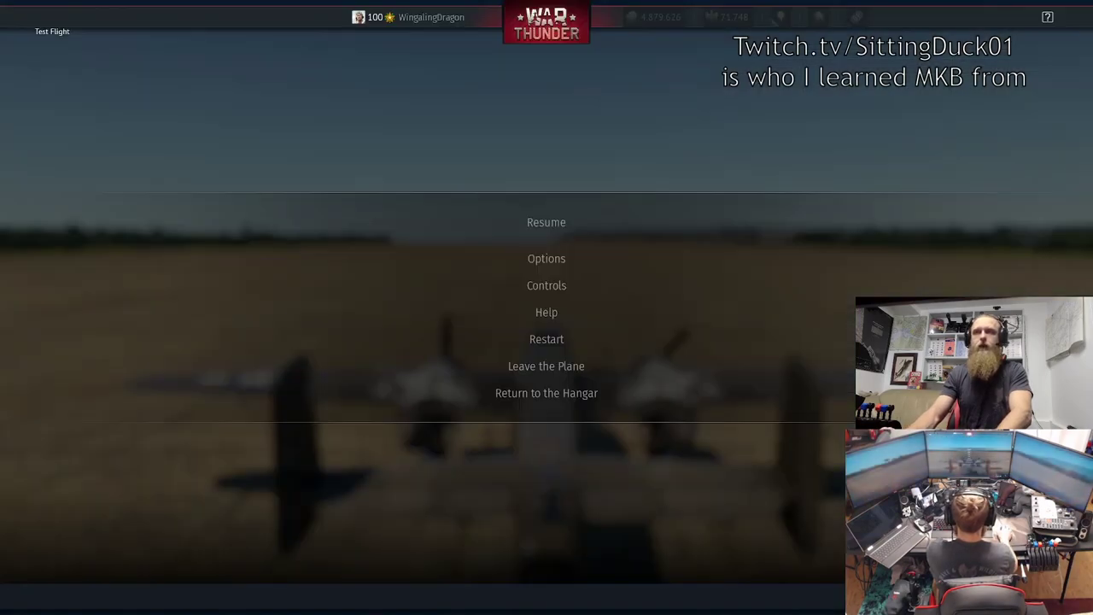
pyautogui.press('Escape')
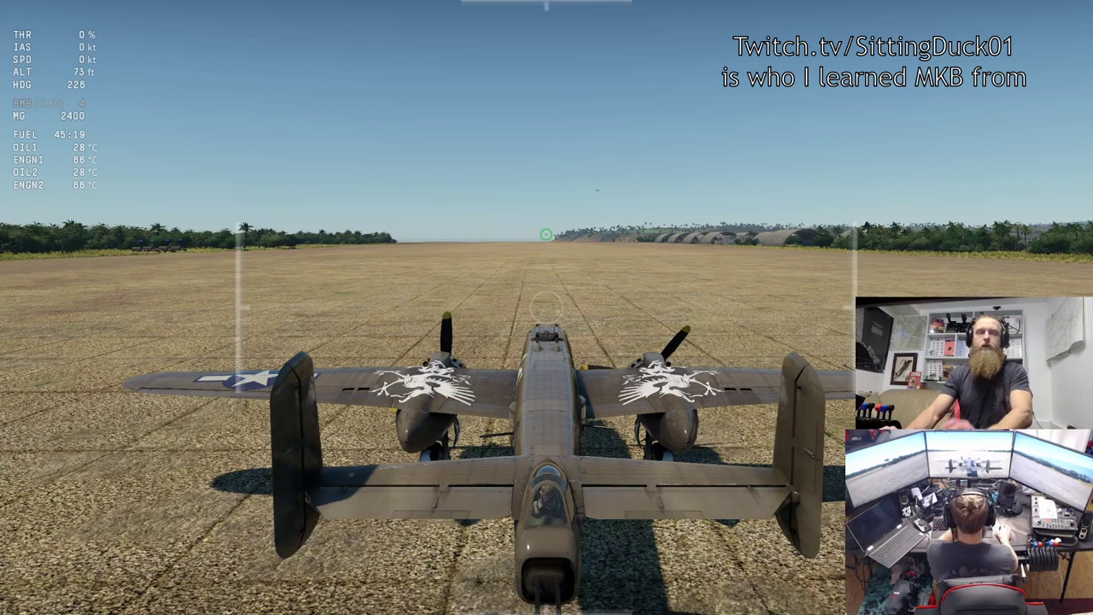
pyautogui.press('Escape')
pyautogui.click(552, 292)
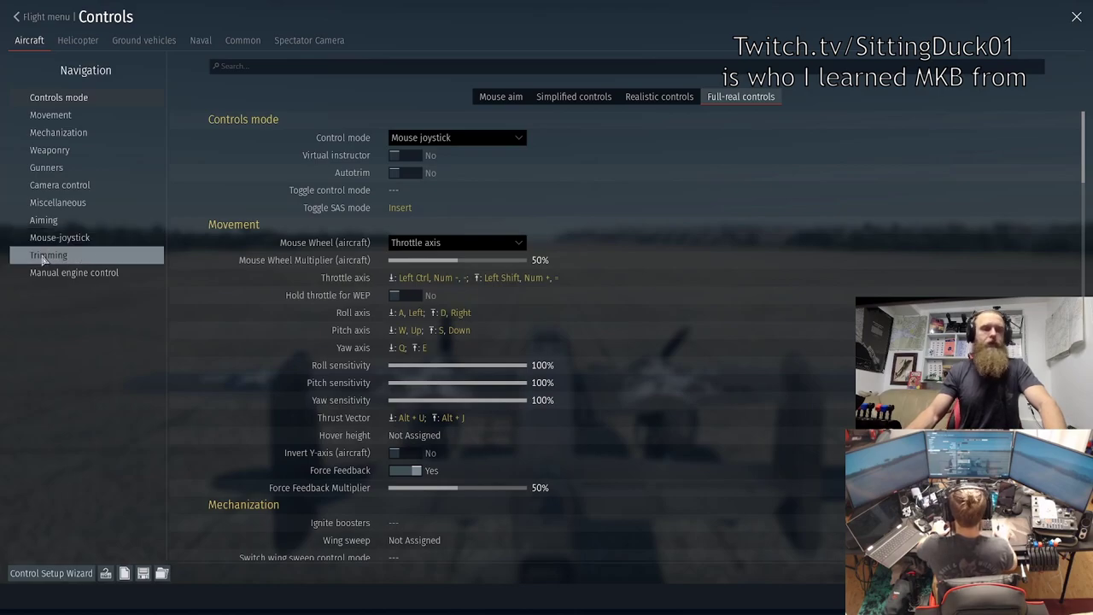
# Keep mouse-joystick mode on Simplified, set Sensitivity to 100%, and resume the test flight
pyautogui.click(72, 244)
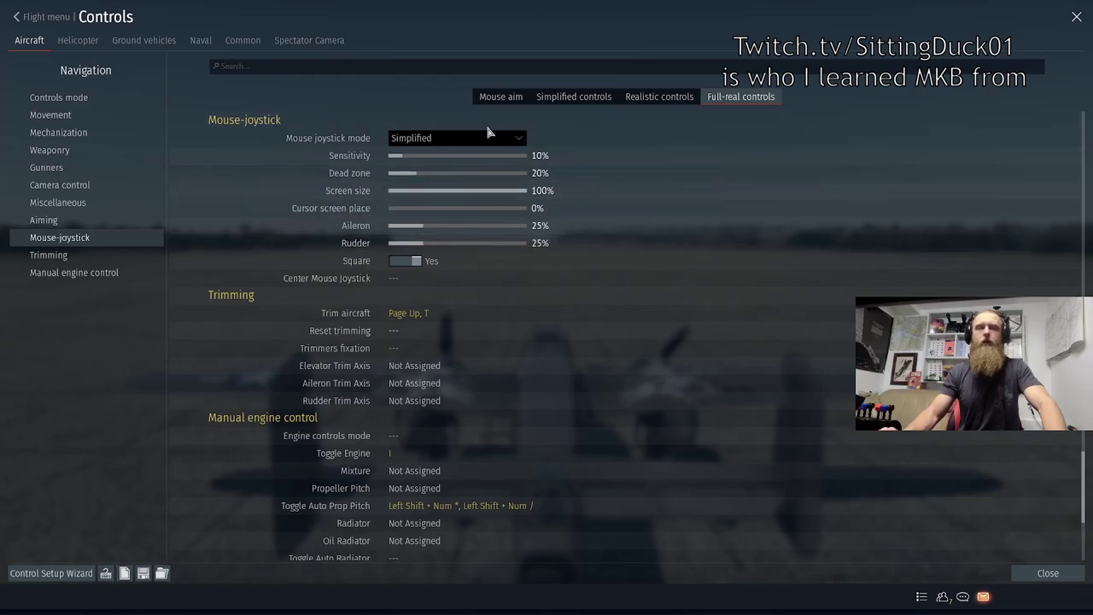
pyautogui.click(444, 144)
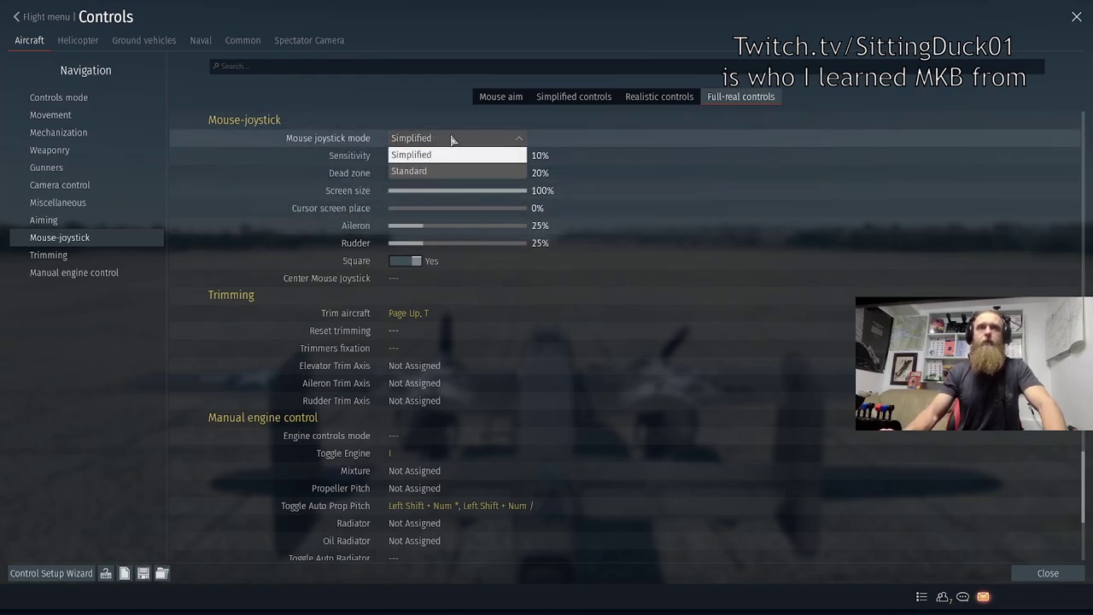
pyautogui.click(452, 140)
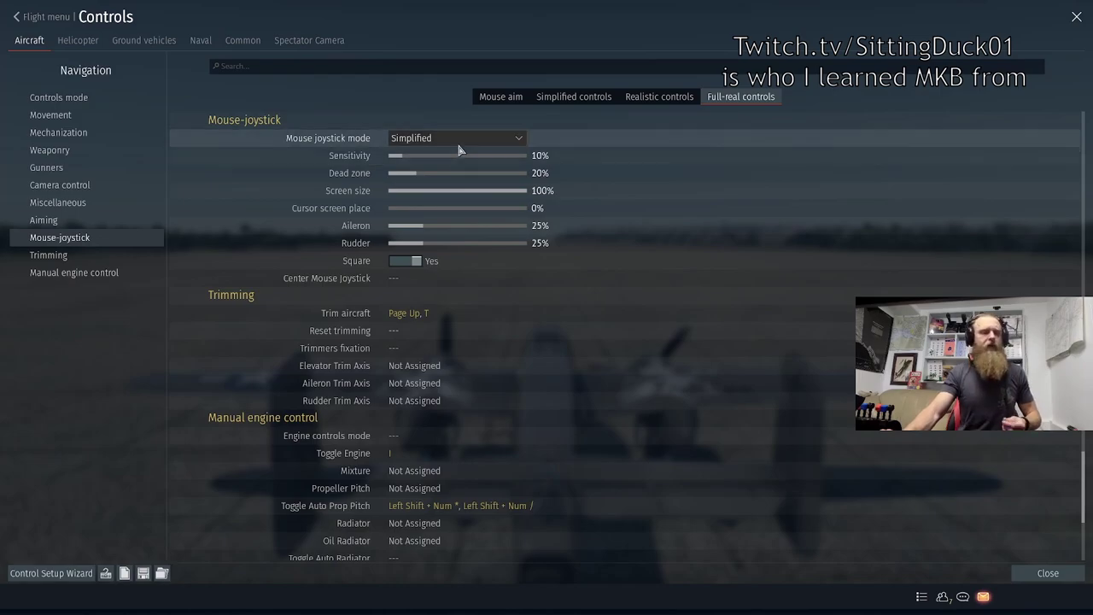
pyautogui.click(459, 142)
pyautogui.click(418, 155)
pyautogui.moveTo(406, 160); pyautogui.dragTo(563, 160)
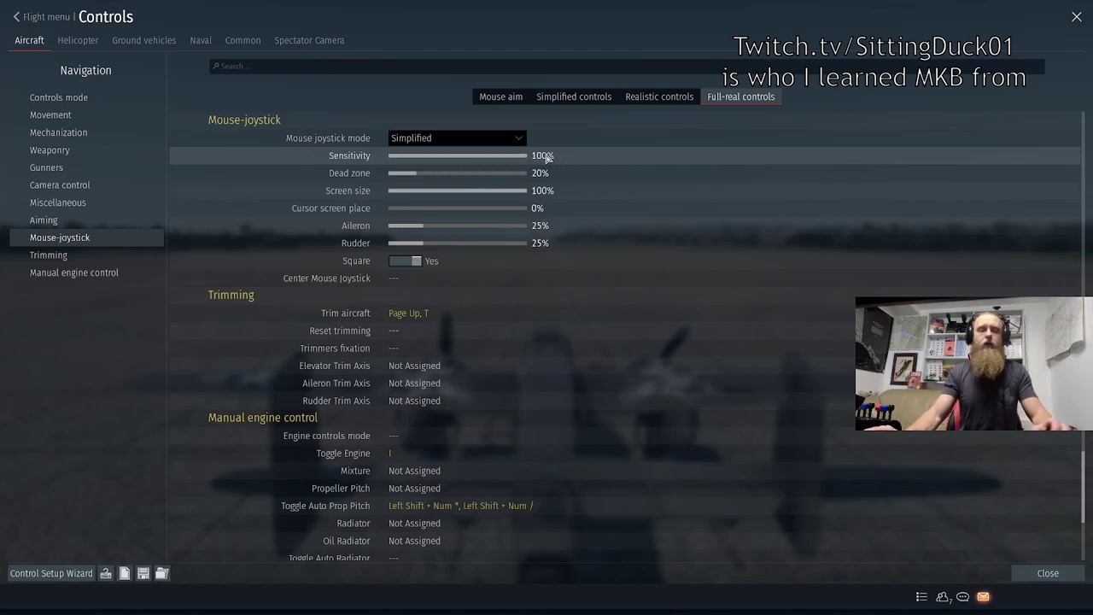
pyautogui.press('Escape')
pyautogui.click(575, 222)
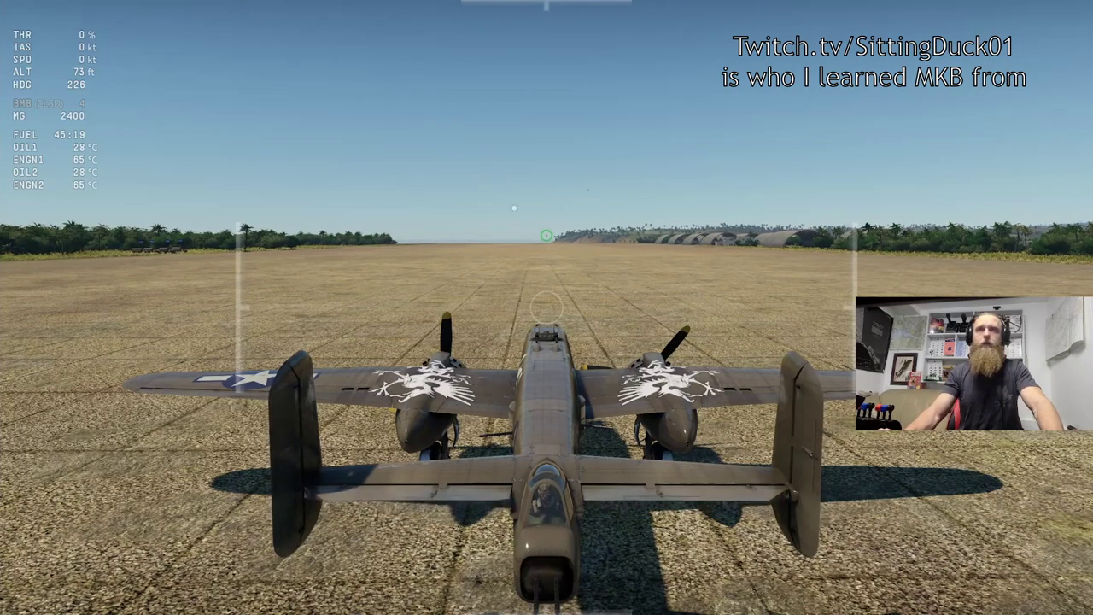
# Lower mouse-joystick Sensitivity back to 10% and resume the test flight
pyautogui.press('Escape')
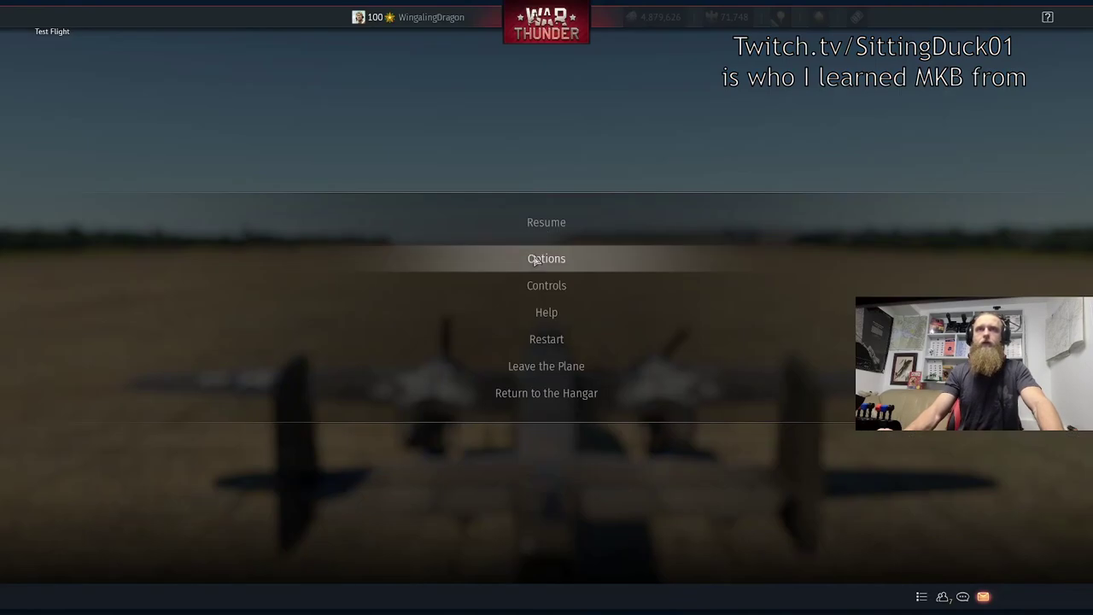
pyautogui.click(553, 292)
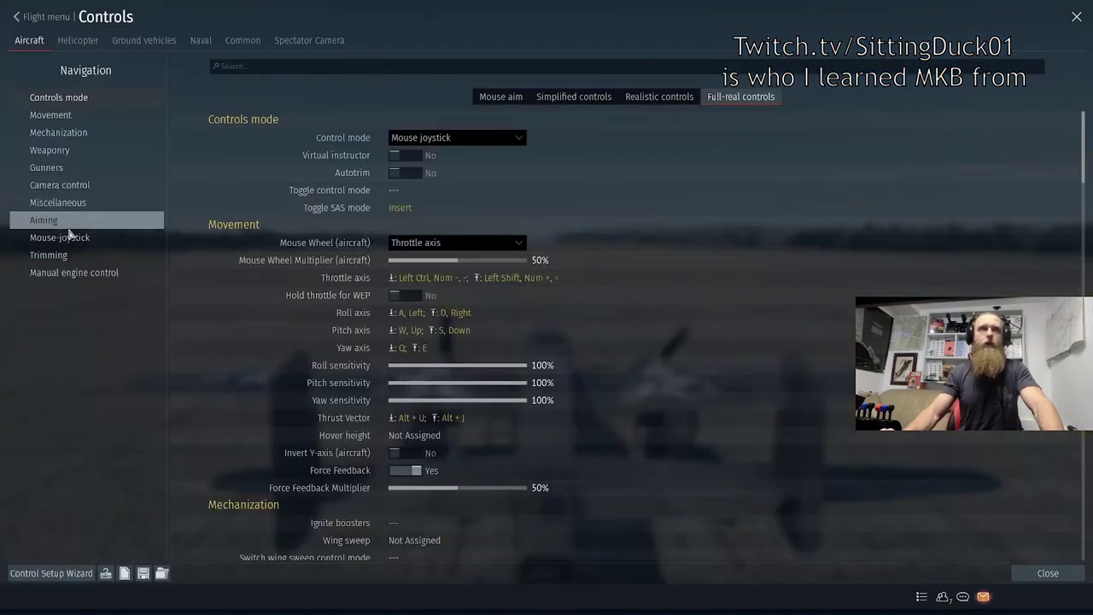
pyautogui.click(94, 242)
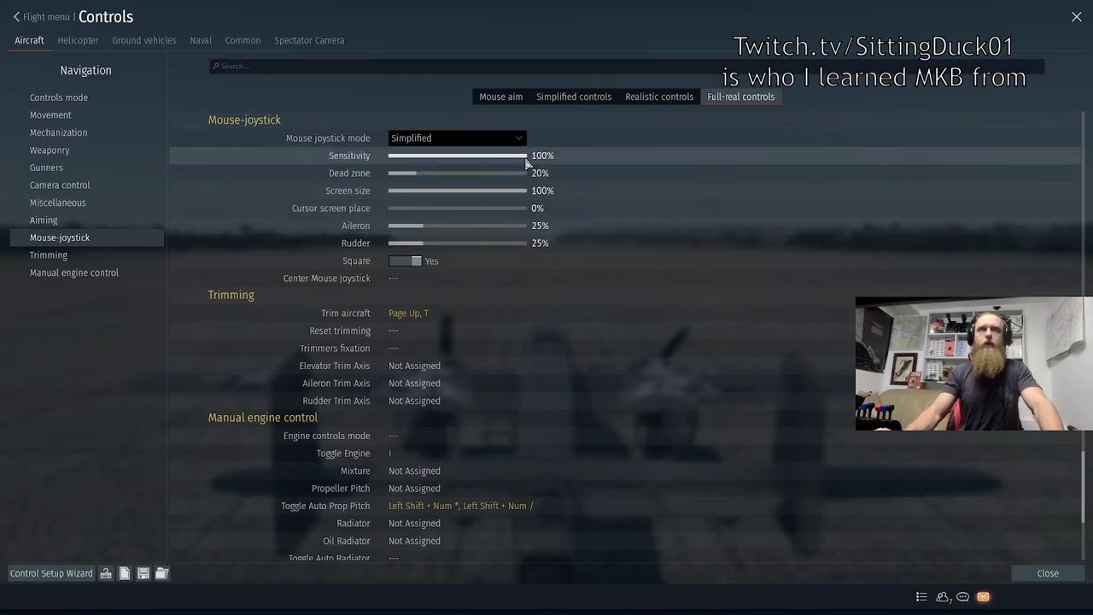
pyautogui.moveTo(507, 161); pyautogui.dragTo(404, 161)
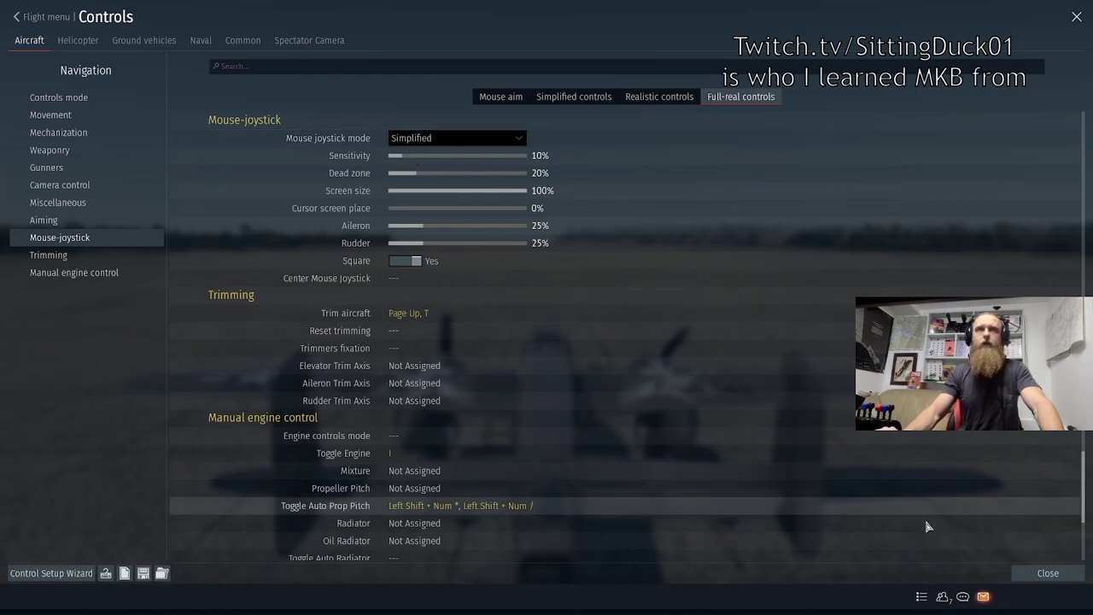
pyautogui.click(1047, 573)
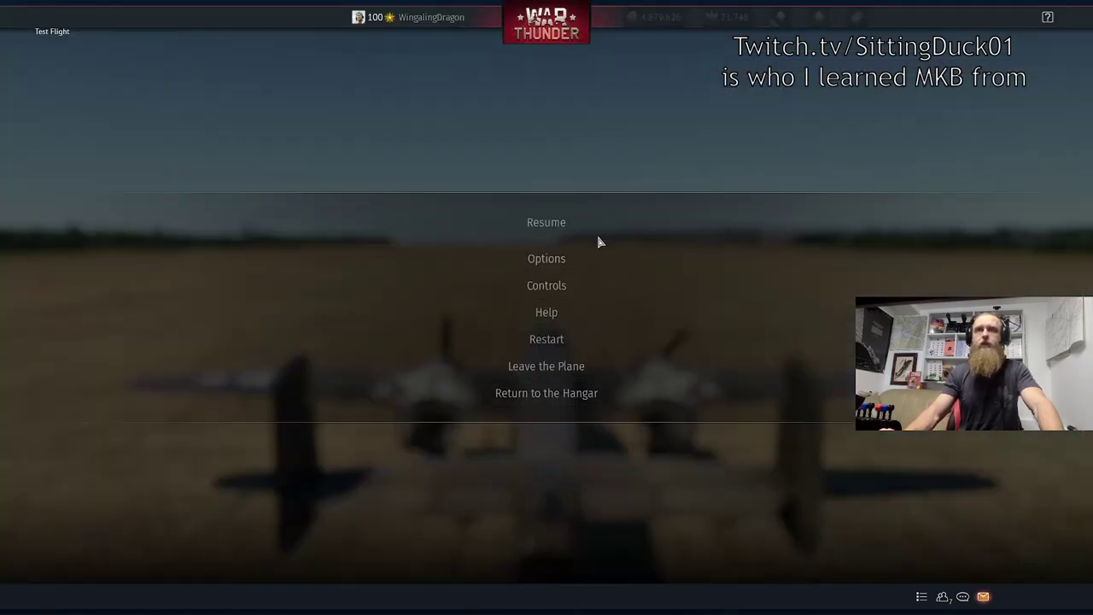
pyautogui.click(600, 237)
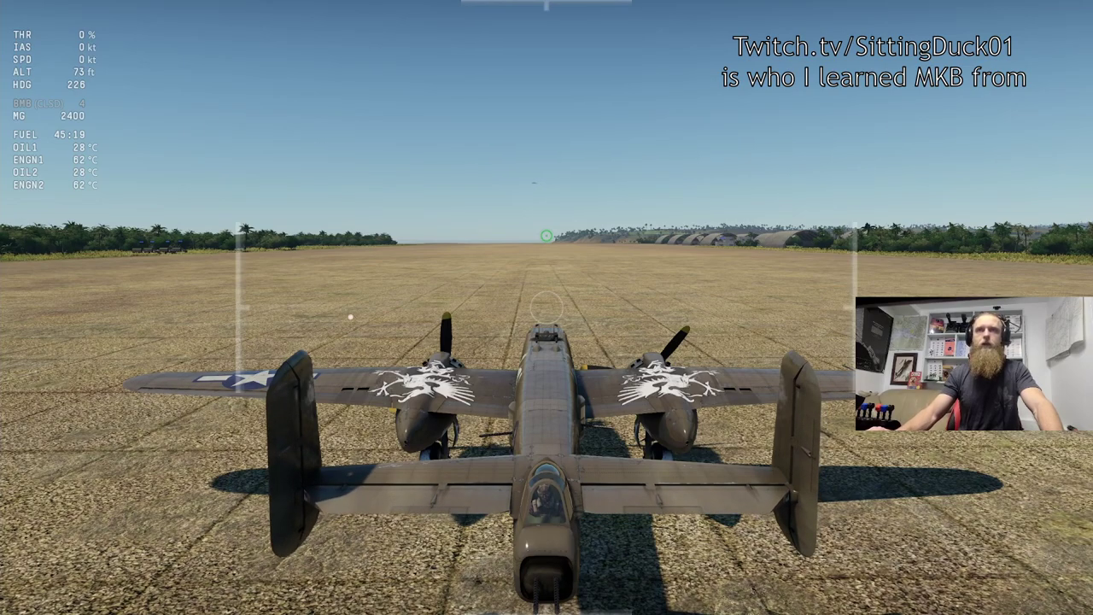
# Reopen the Mouse-joystick settings and set the Dead zone to 22%, keeping Simplified mode
pyautogui.press('Escape')
pyautogui.click(546, 283)
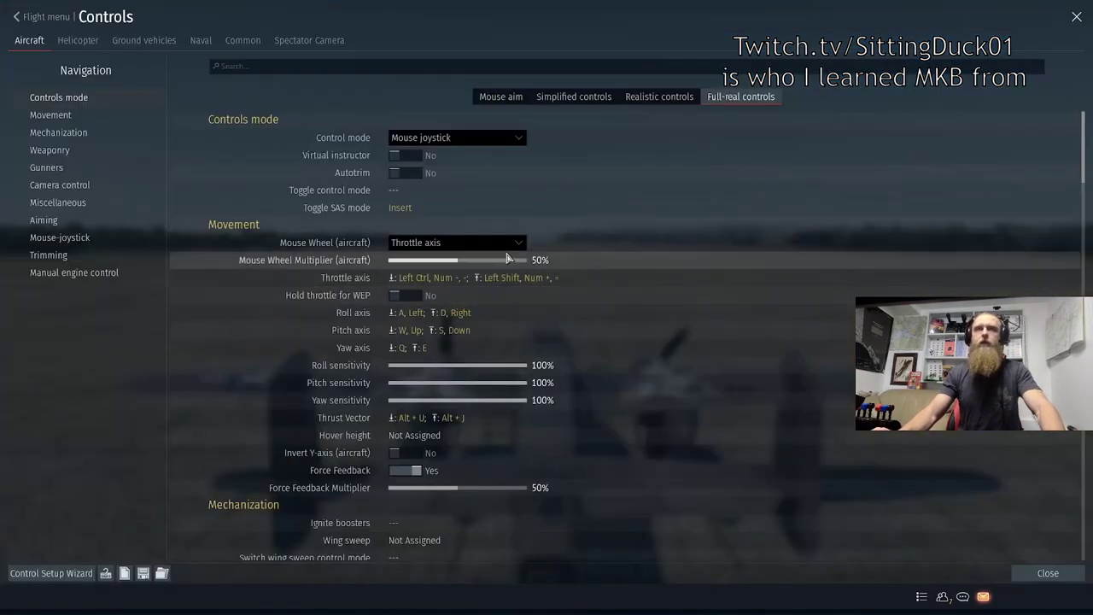
pyautogui.click(60, 238)
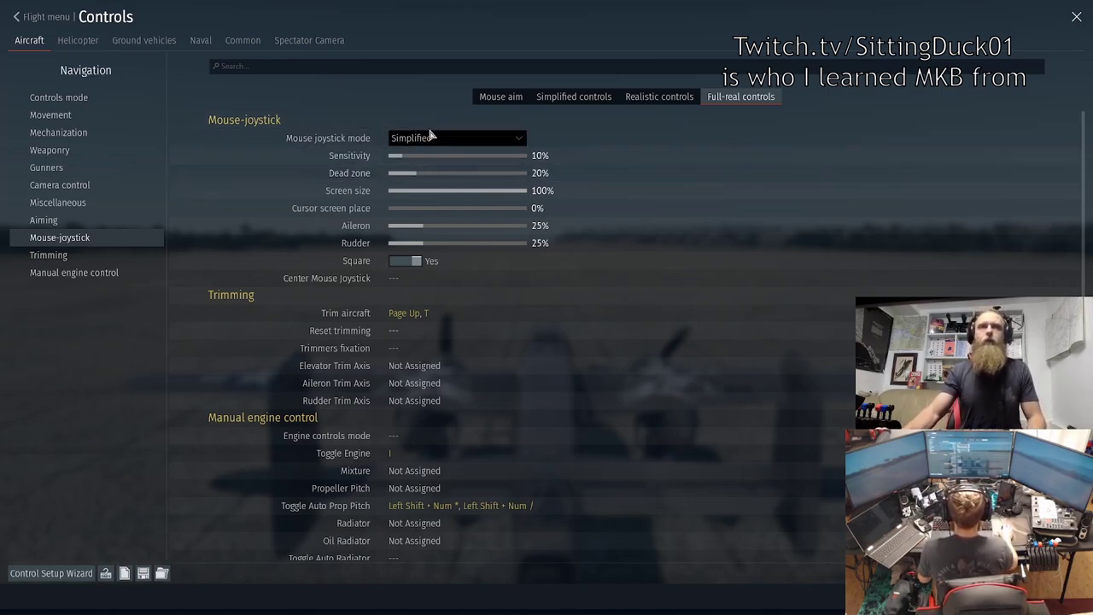
pyautogui.click(431, 136)
pyautogui.click(361, 174)
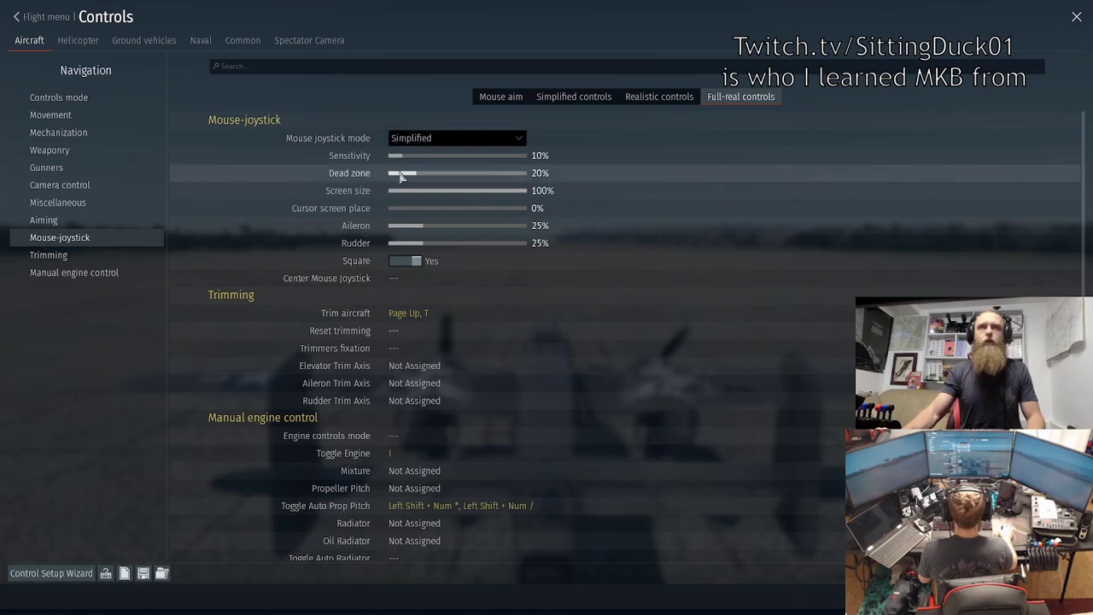
pyautogui.moveTo(417, 176)
pyautogui.mouseDown()
pyautogui.moveTo(347, 178)
pyautogui.moveTo(415, 179)
pyautogui.mouseUp()
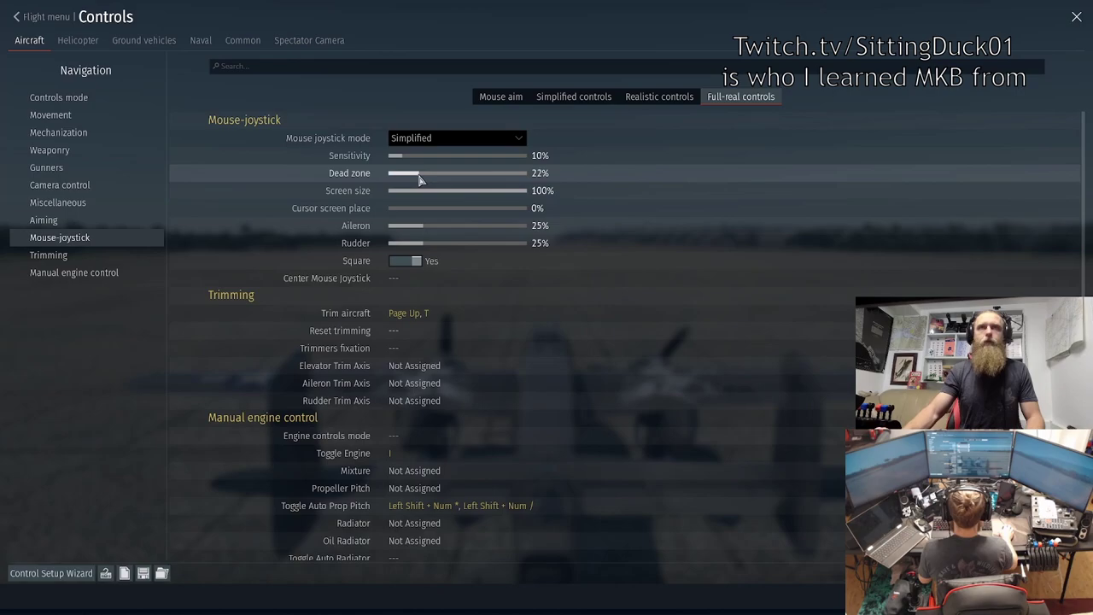
# Resume the B-25 runway test flight, then pause it again
pyautogui.press('Escape')
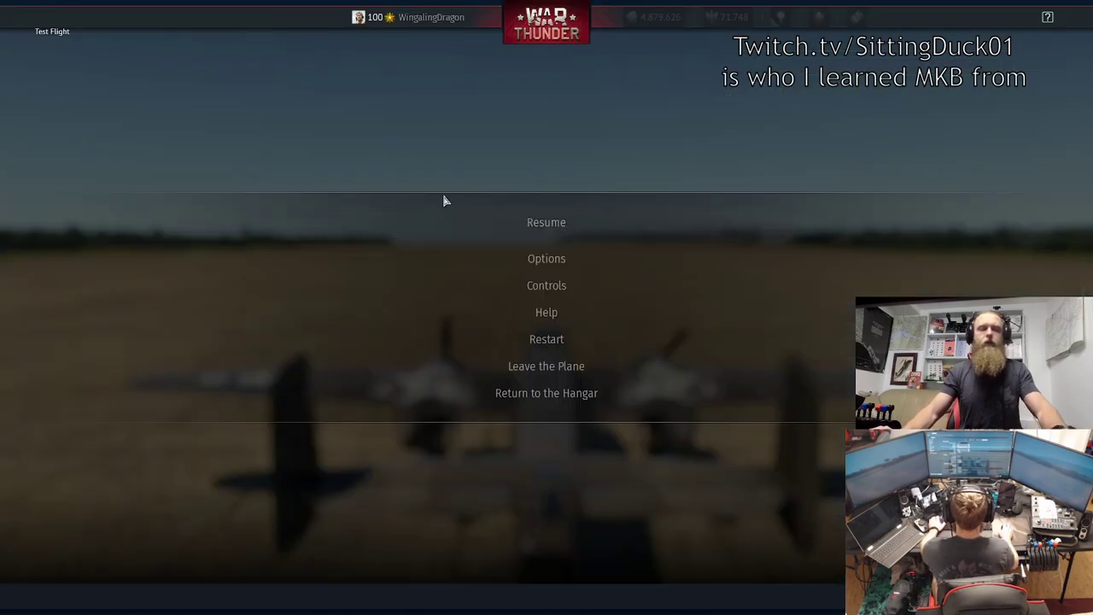
pyautogui.click(546, 222)
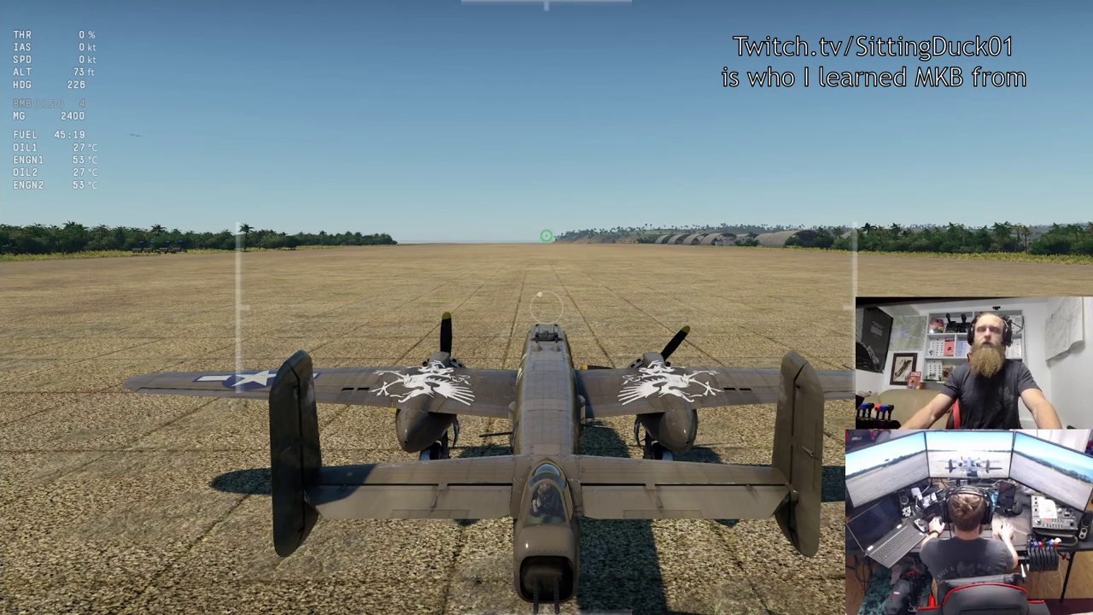
pyautogui.press('Escape')
# Set mouse-joystick Screen size to 0% and resume the test flight
pyautogui.click(546, 283)
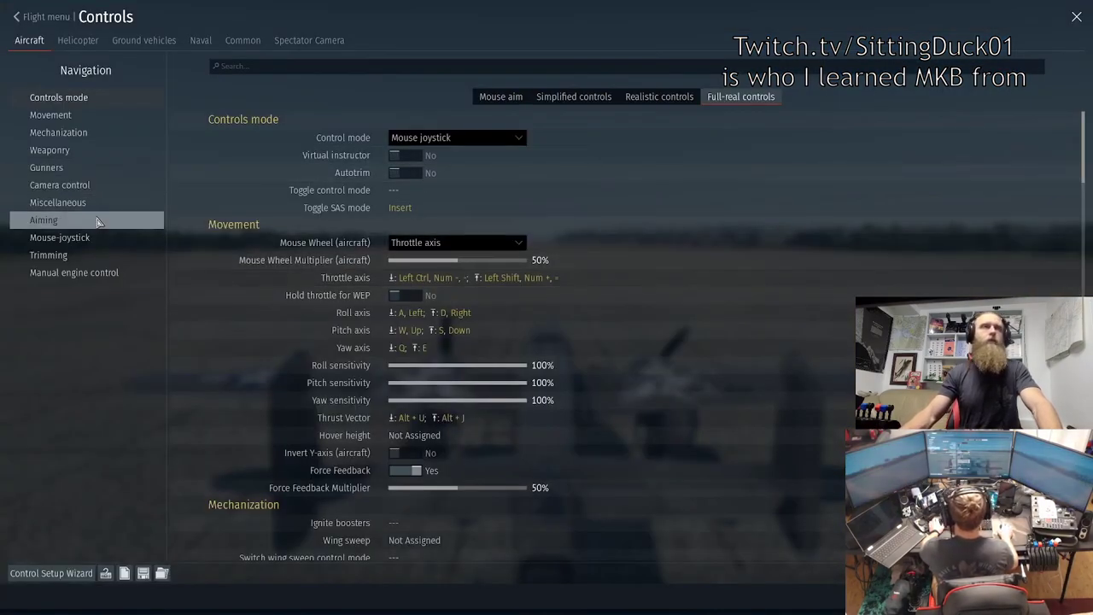
pyautogui.click(83, 241)
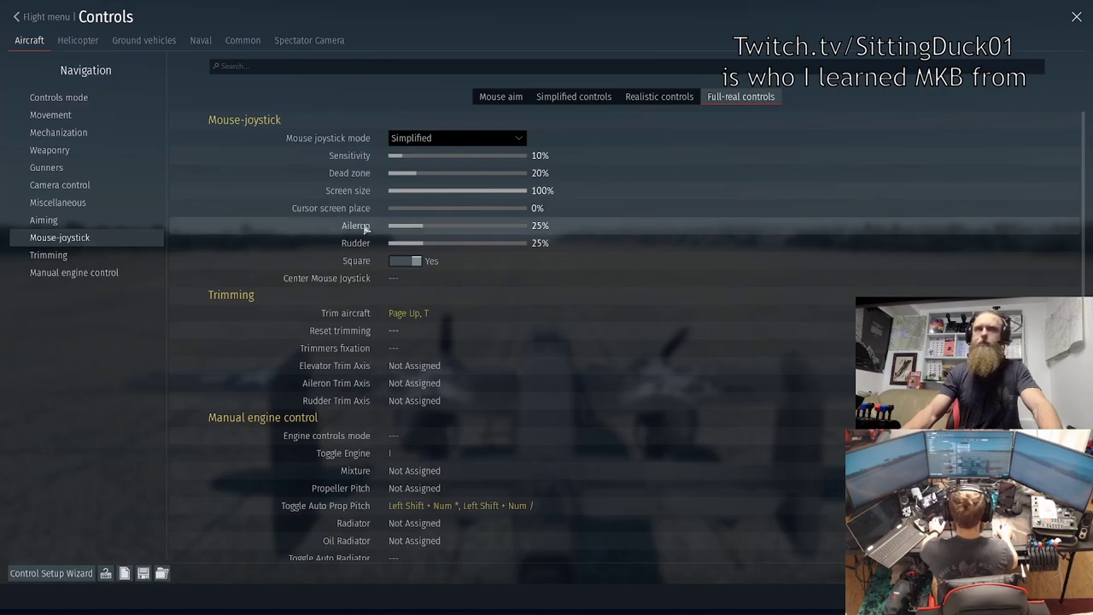
pyautogui.moveTo(480, 196); pyautogui.dragTo(373, 197)
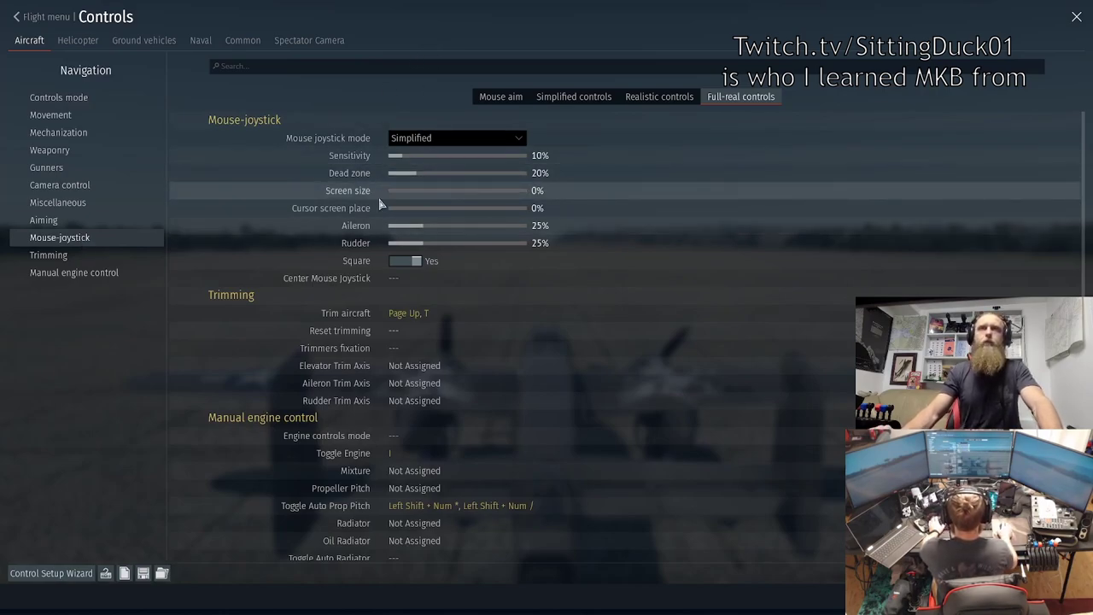
pyautogui.press('Escape')
pyautogui.click(574, 220)
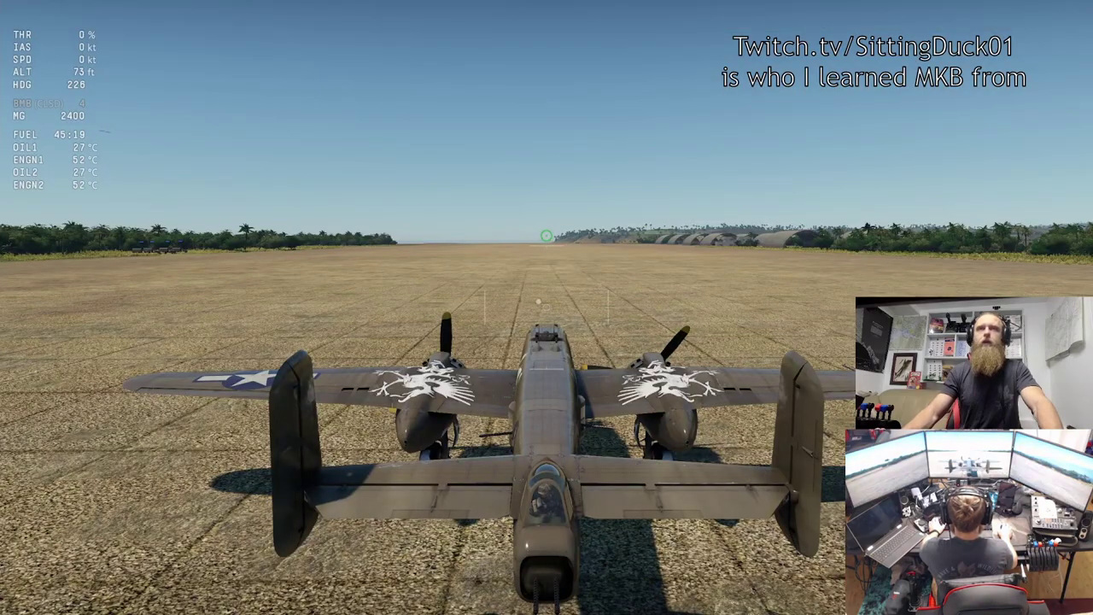
# Toggle between cockpit and external views, try firing rockets, then reopen the aircraft Controls
pyautogui.press('v')
pyautogui.press('v')
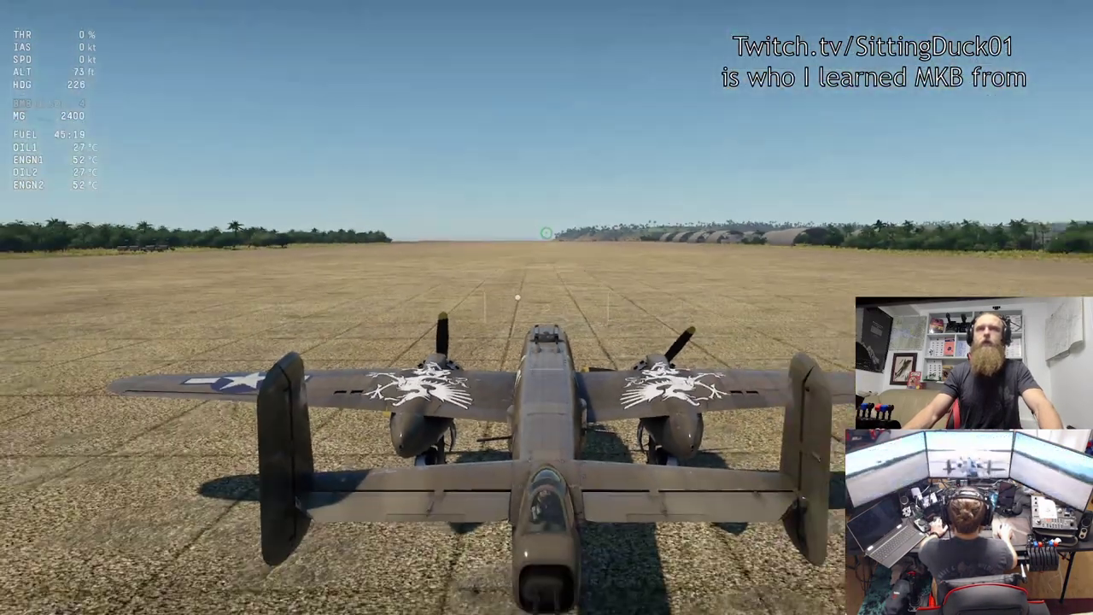
pyautogui.press('v')
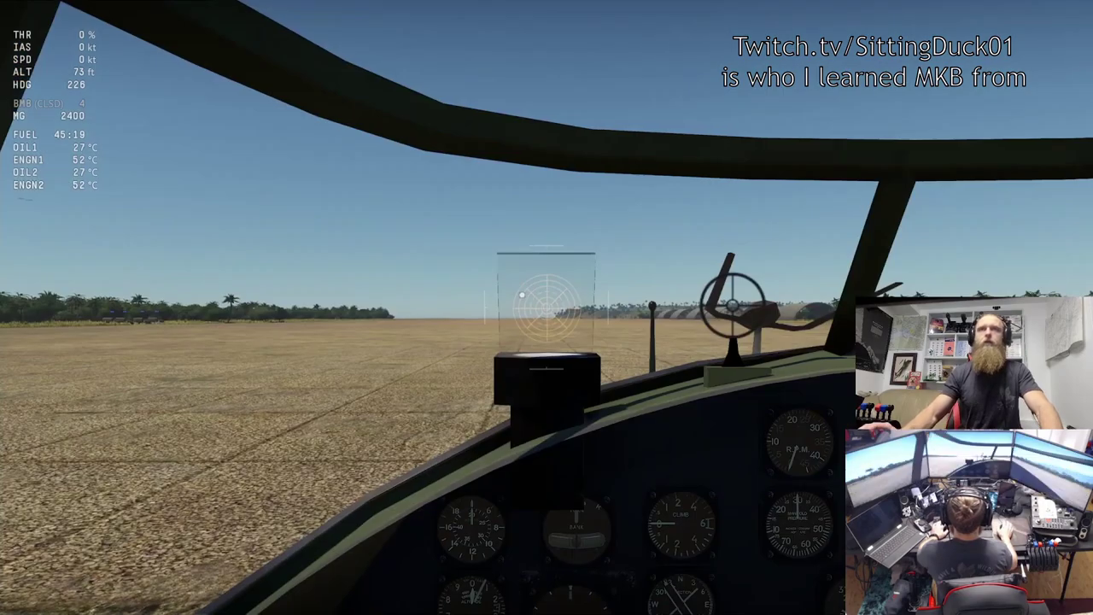
pyautogui.press('v')
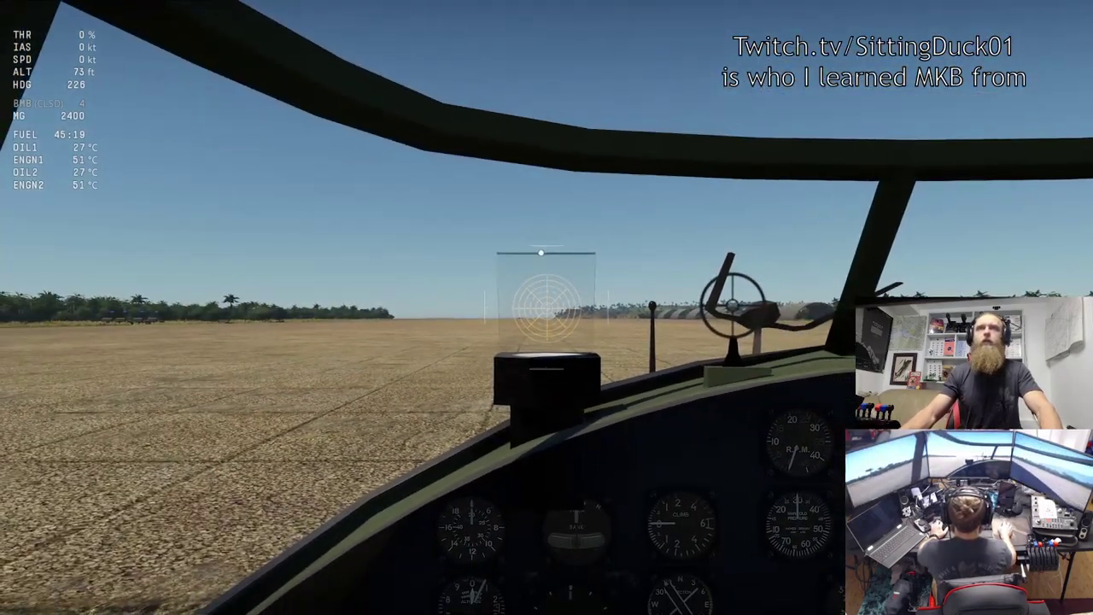
pyautogui.press('r')
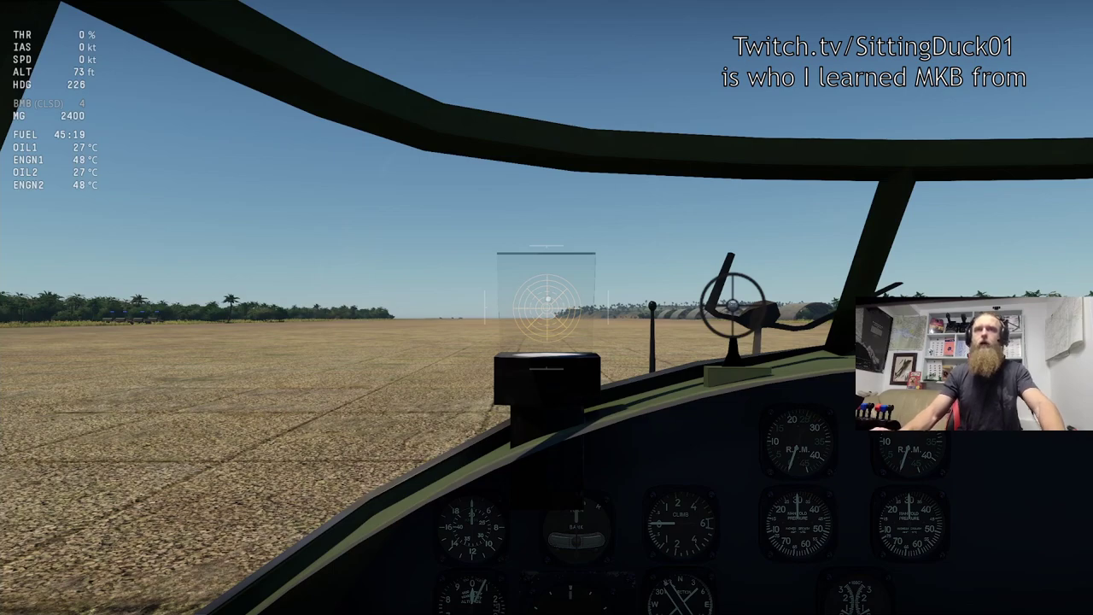
pyautogui.press('Escape')
pyautogui.click(546, 290)
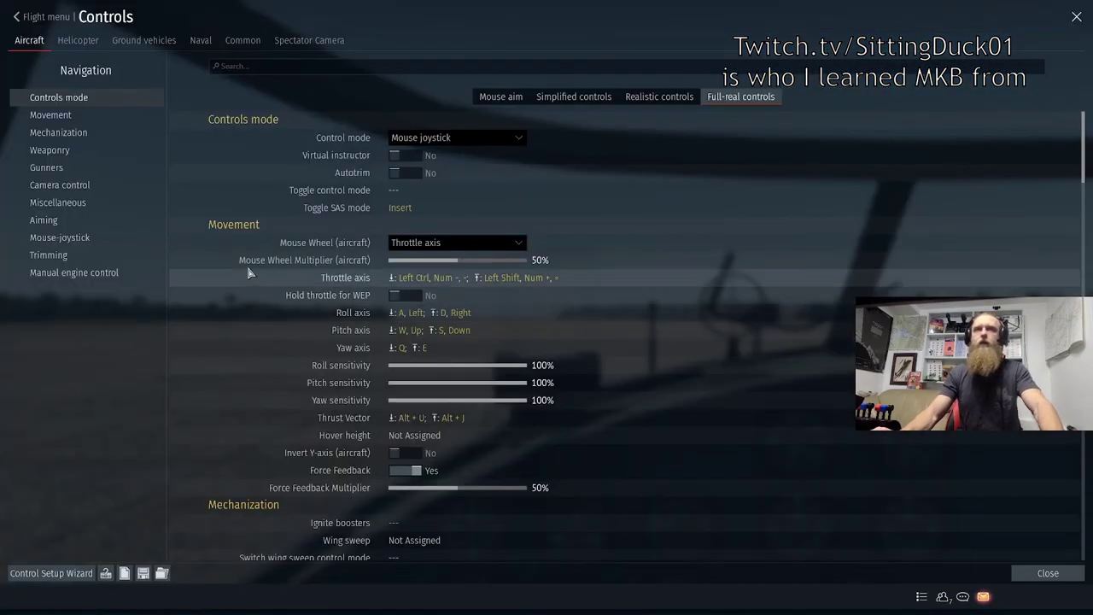
# Check the Mouse-joystick settings, briefly return to the cockpit, then reopen them
pyautogui.click(55, 237)
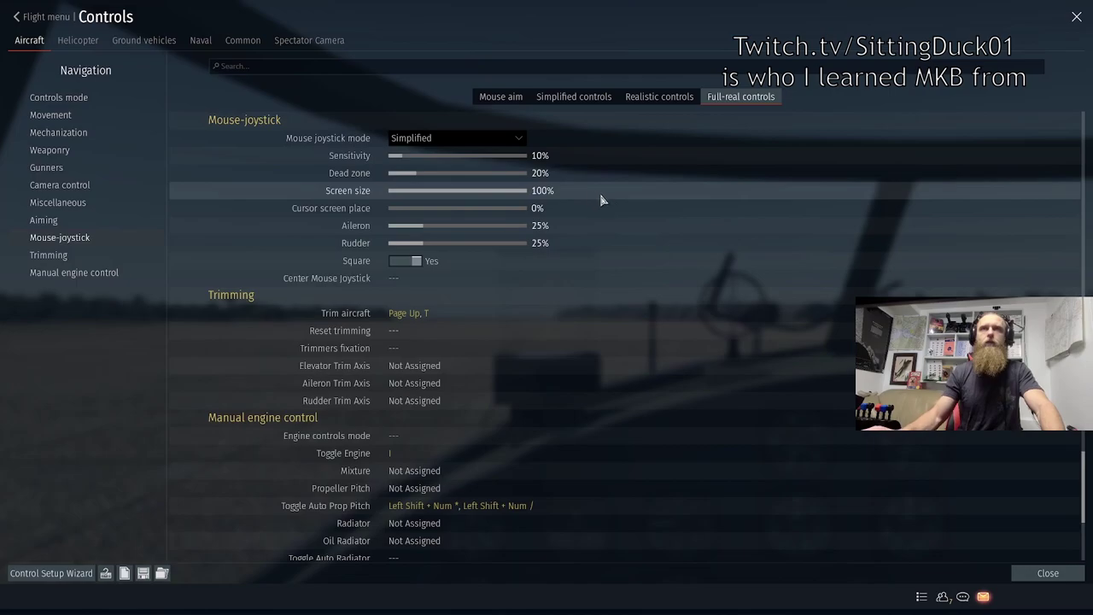
pyautogui.press('Escape')
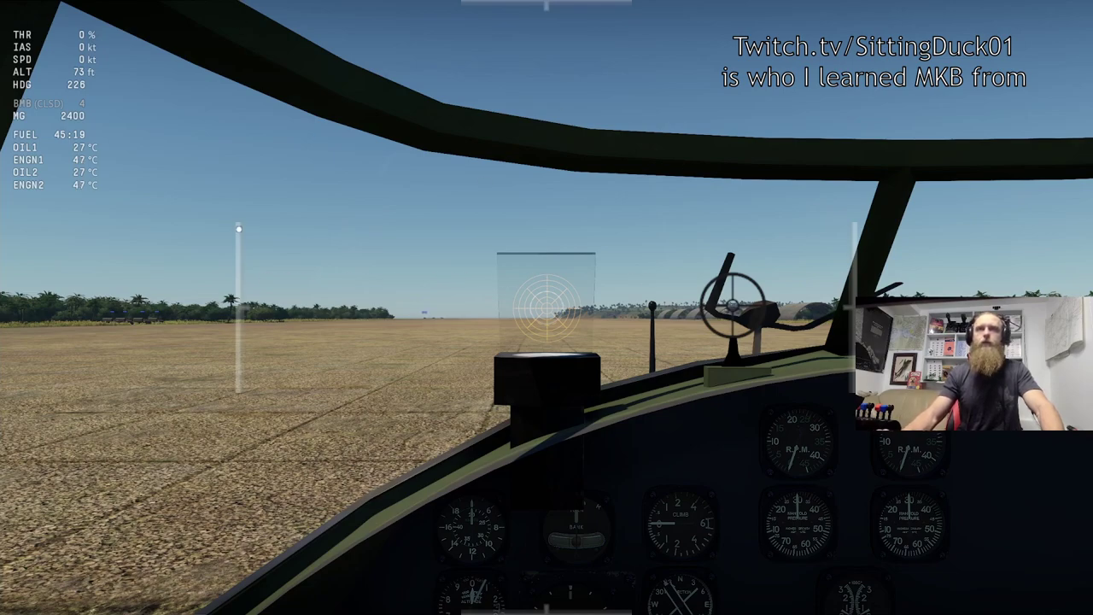
pyautogui.press('Escape')
pyautogui.click(564, 289)
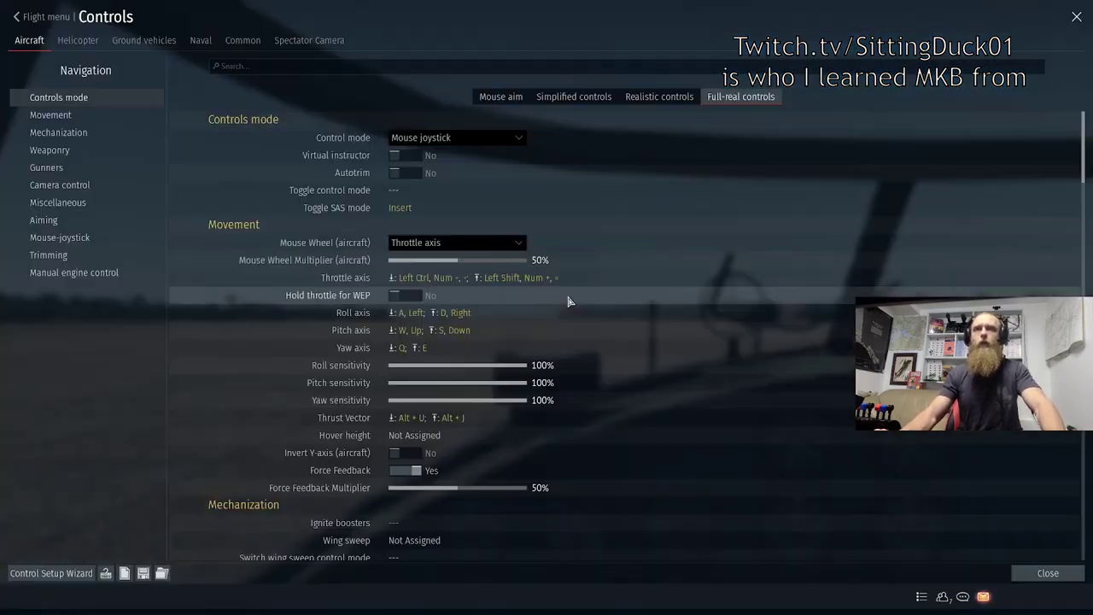
pyautogui.press('Escape')
pyautogui.click(588, 293)
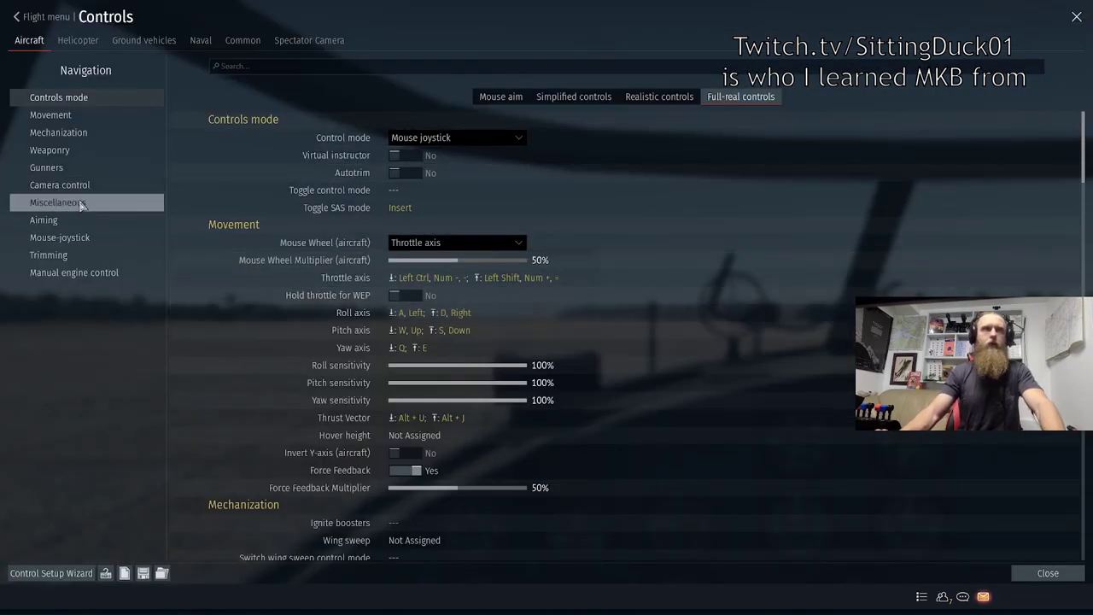
pyautogui.click(60, 238)
# Set Screen size back to 100% and raise Aileron and Rudder to 100%
pyautogui.click(431, 190)
pyautogui.moveTo(431, 191); pyautogui.dragTo(555, 192)
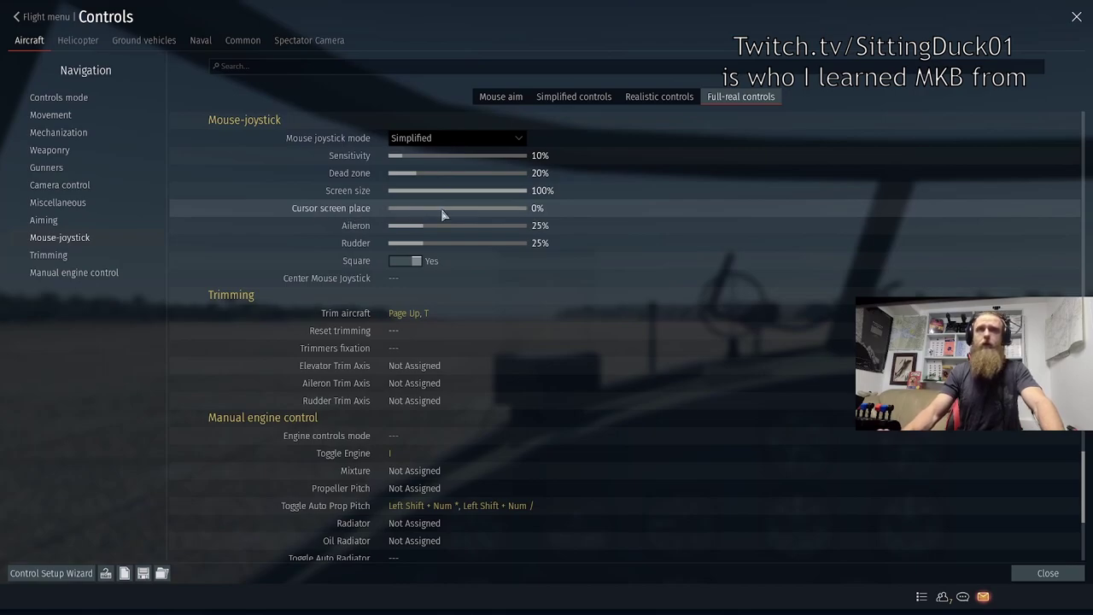
pyautogui.moveTo(427, 227); pyautogui.dragTo(719, 232)
pyautogui.moveTo(446, 246); pyautogui.dragTo(535, 234)
# Try Standard mode, revert to Simplified, and lower Aileron and Rudder to 25%
pyautogui.click(466, 136)
pyautogui.click(420, 176)
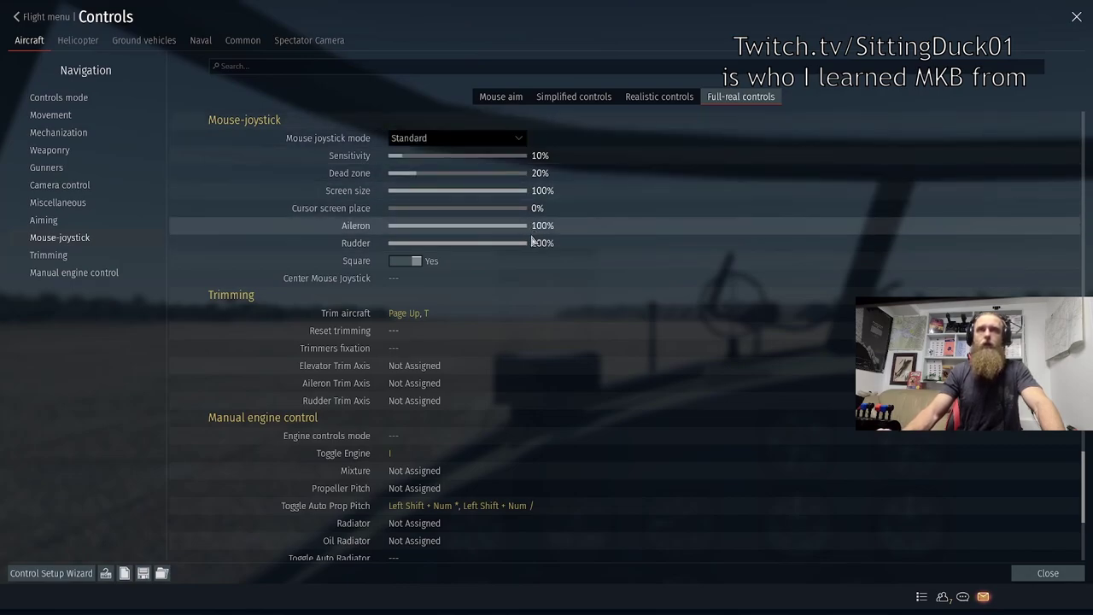
pyautogui.click(461, 137)
pyautogui.click(419, 152)
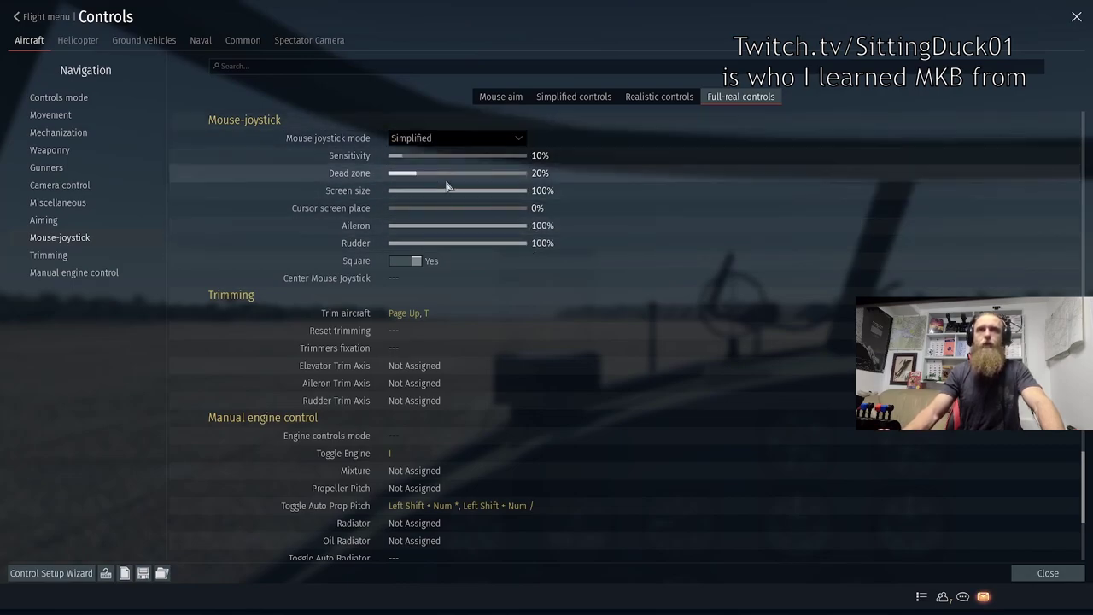
pyautogui.moveTo(499, 229); pyautogui.dragTo(425, 231)
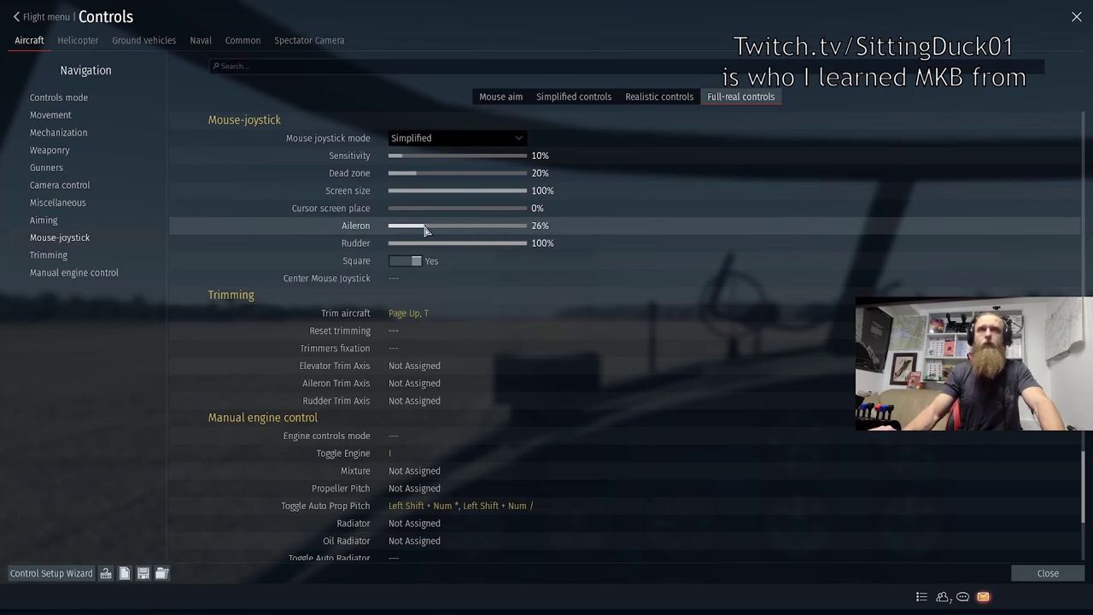
pyautogui.click(424, 243)
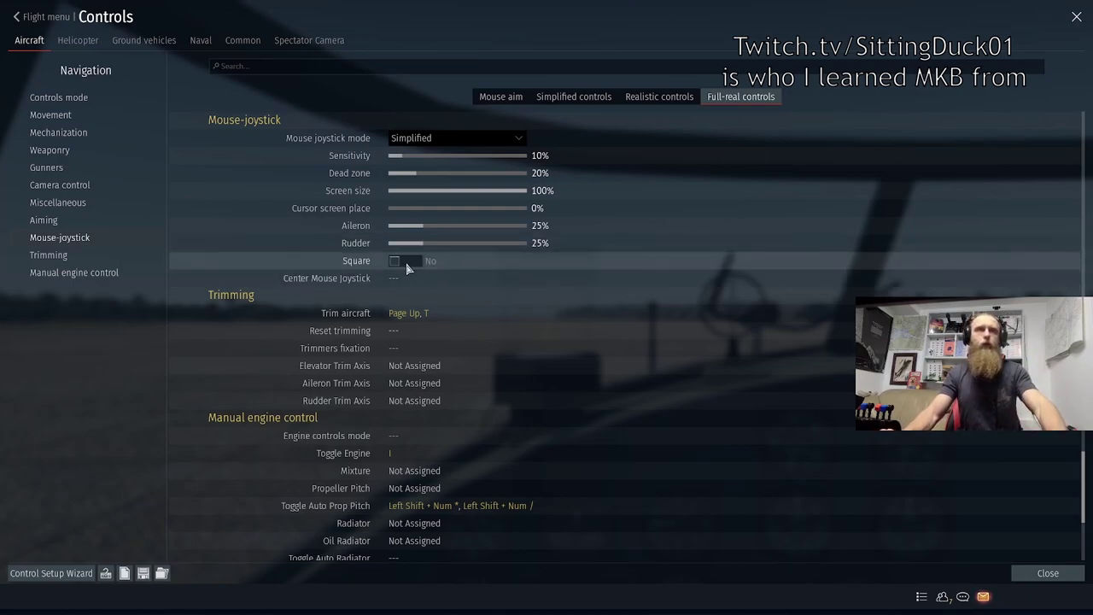
pyautogui.press('Escape')
pyautogui.click(416, 229)
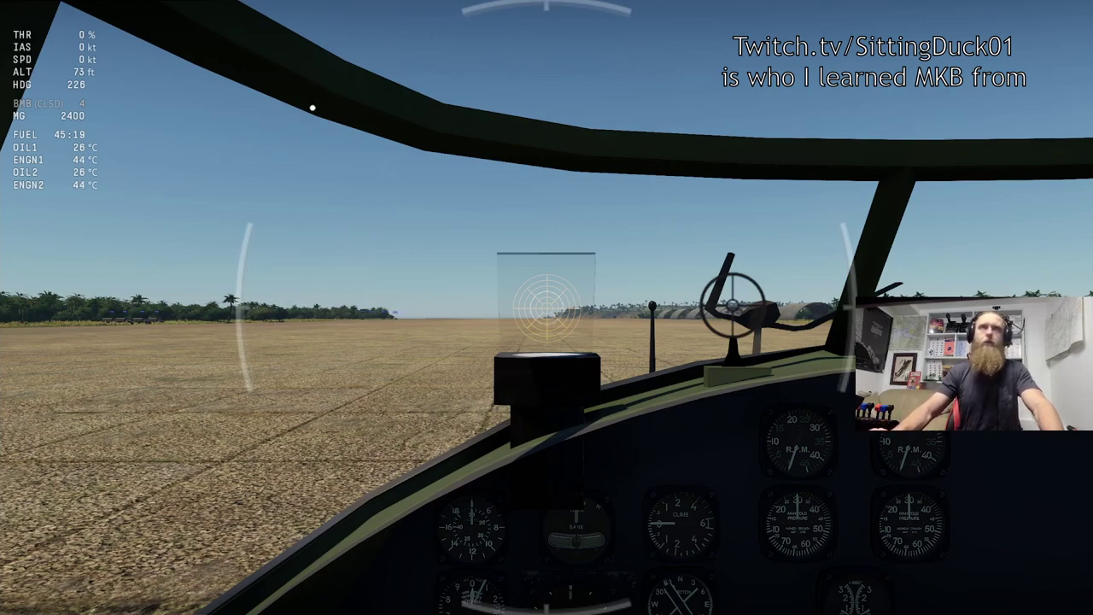
pyautogui.press('Escape')
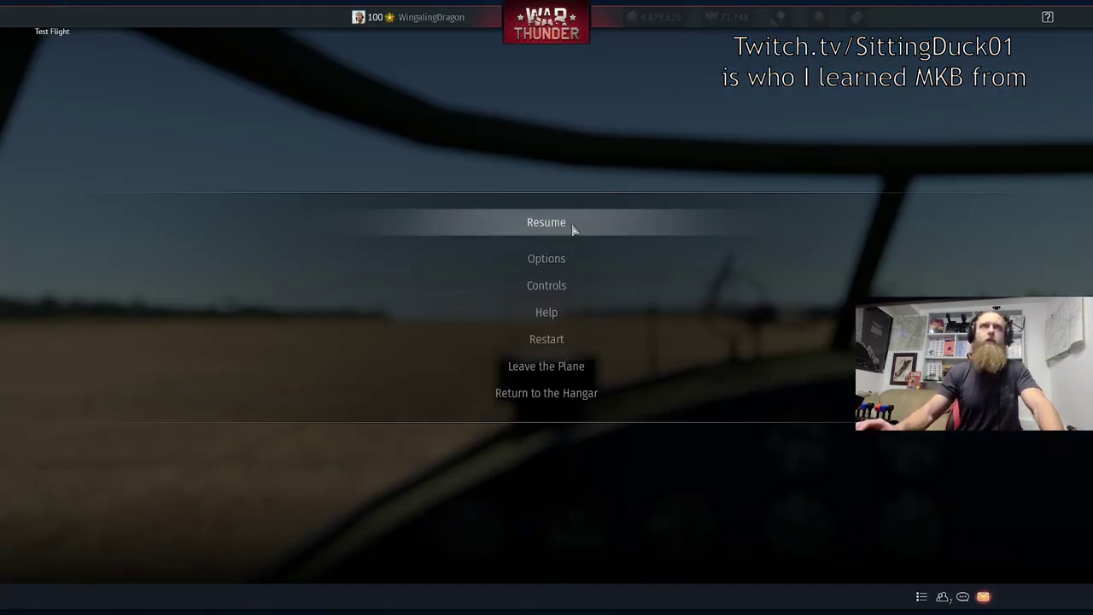
pyautogui.click(590, 282)
pyautogui.click(80, 238)
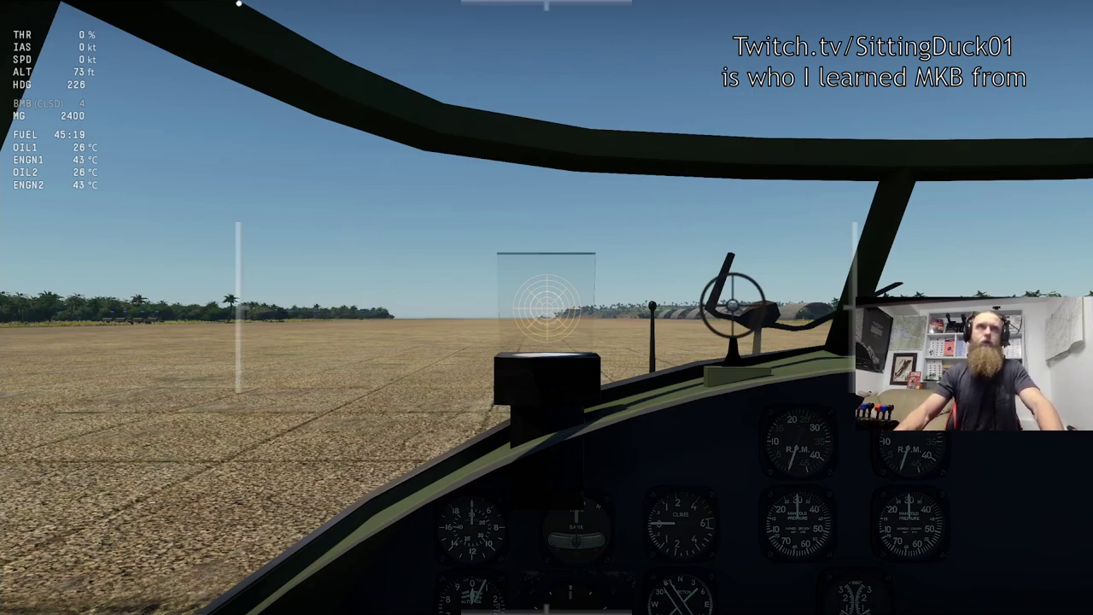
pyautogui.press('Escape')
pyautogui.click(583, 290)
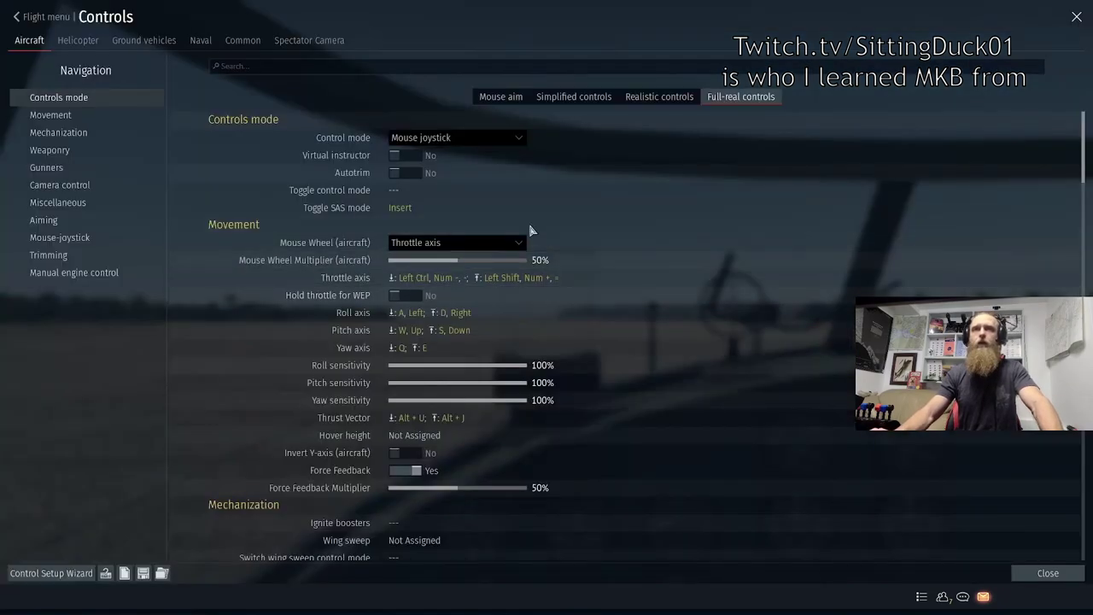
# Add the middle mouse button to Center Mouse Joystick, keeping the Lock Target binding
pyautogui.click(80, 239)
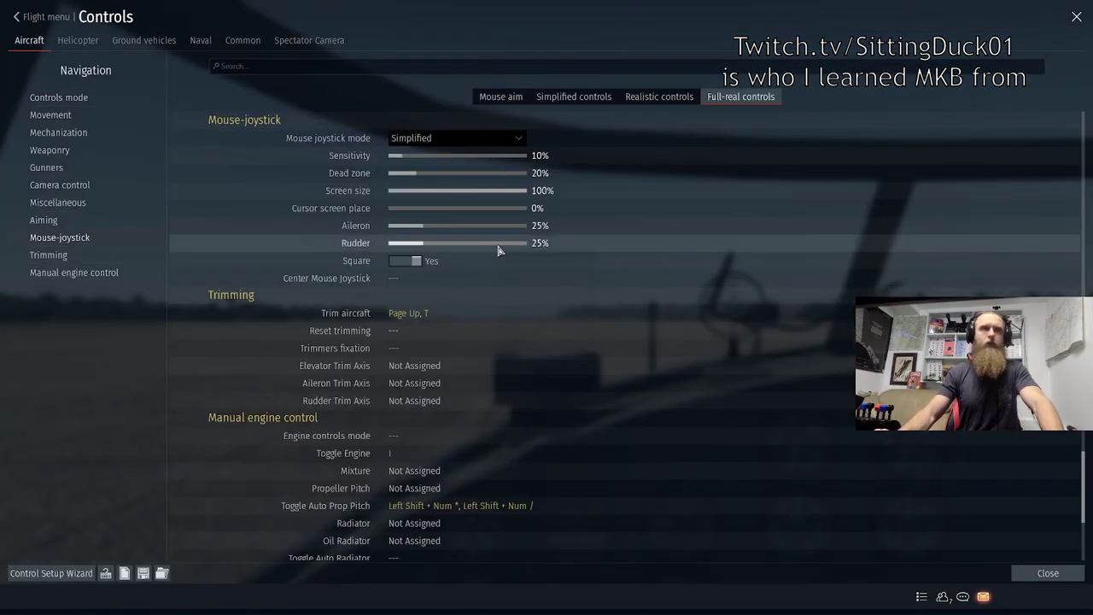
pyautogui.click(411, 287)
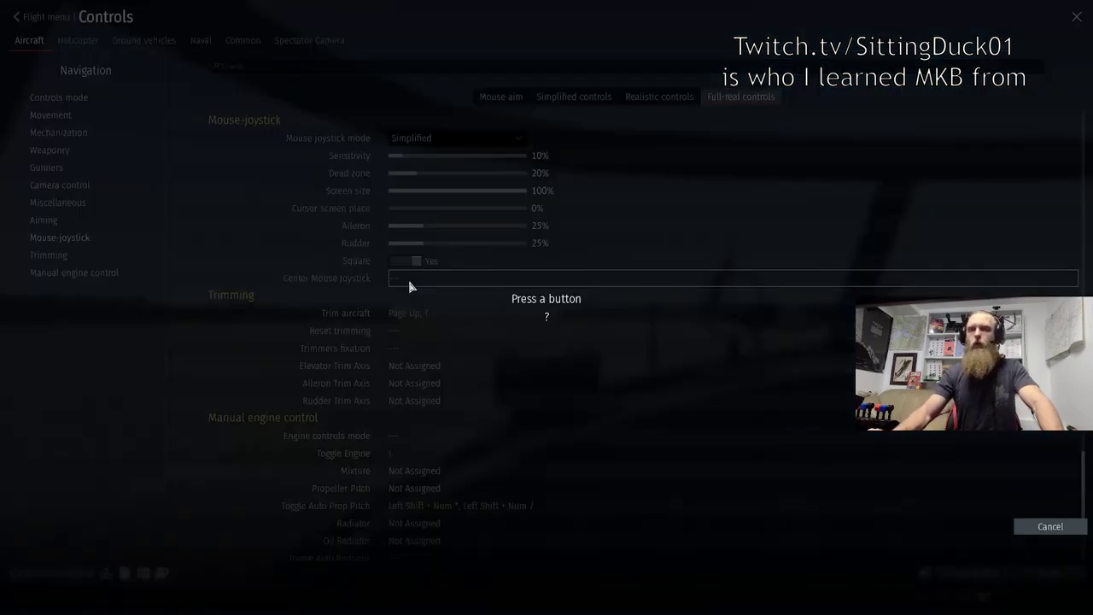
pyautogui.middleClick(417, 293)
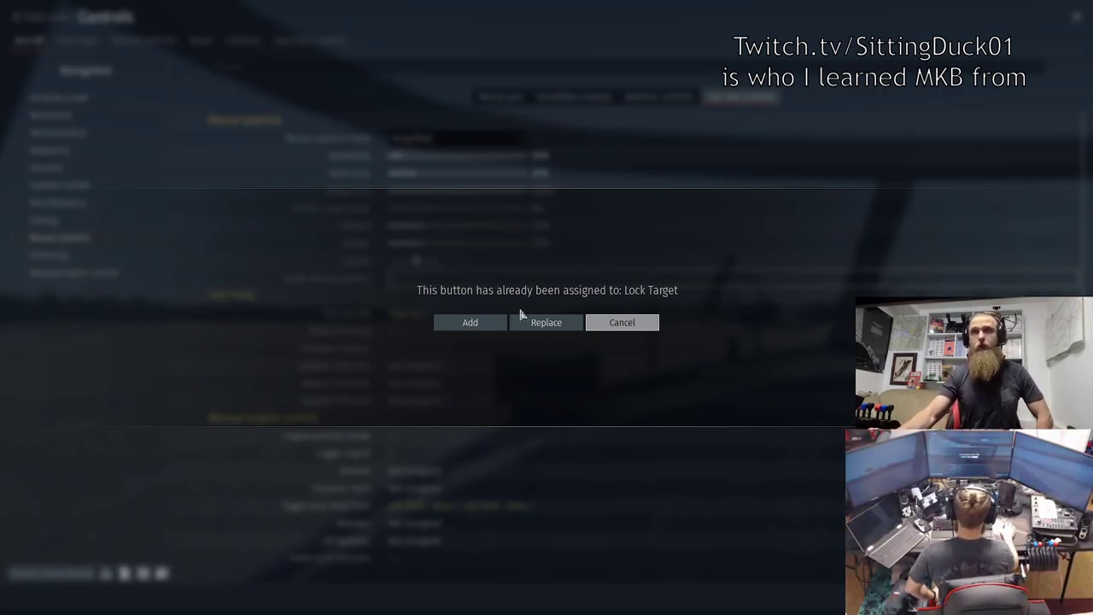
pyautogui.click(470, 325)
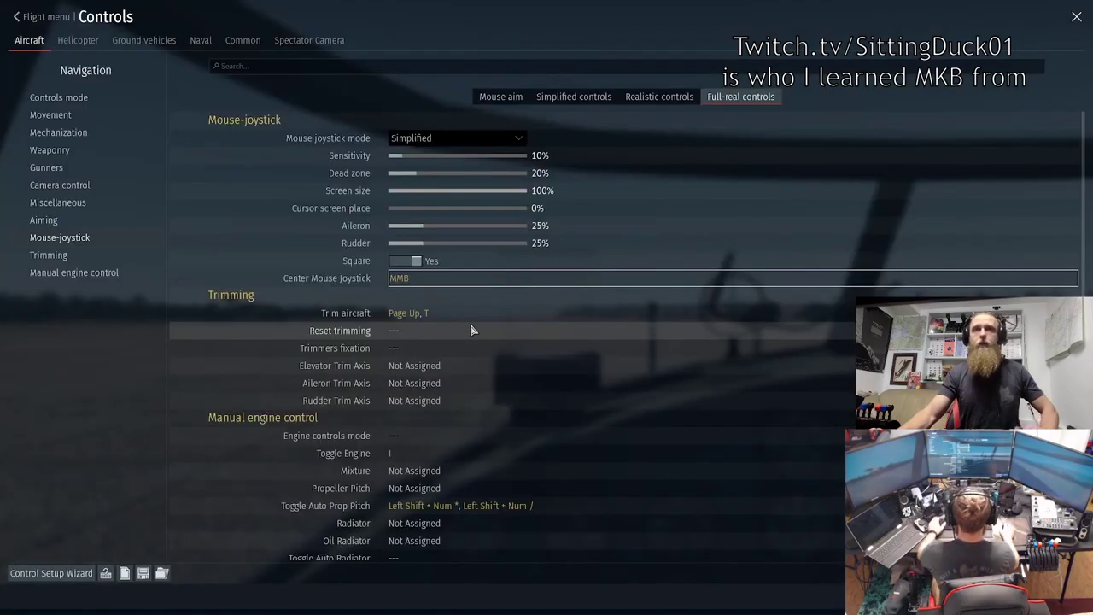
# Resume the runway flight, then reopen the aircraft Controls settings
pyautogui.press('Escape')
pyautogui.click(527, 233)
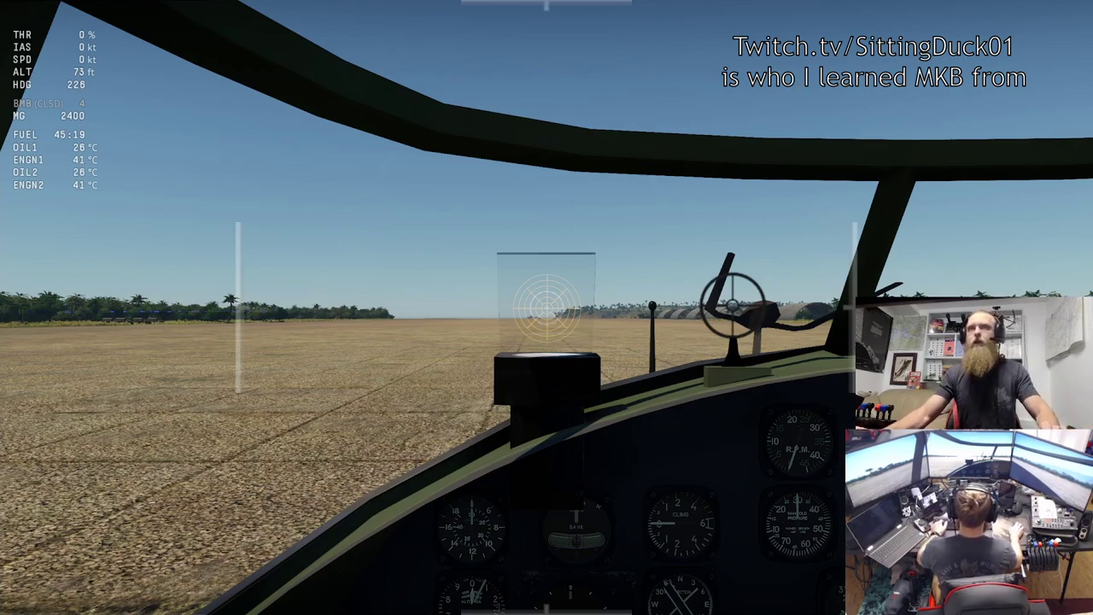
pyautogui.press('Escape')
pyautogui.click(552, 282)
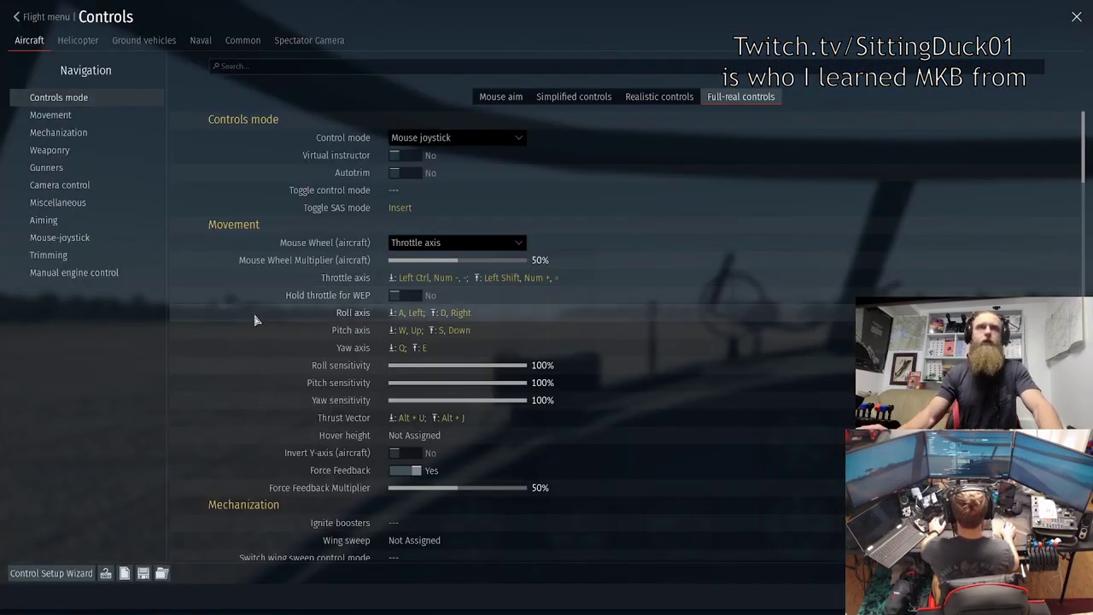